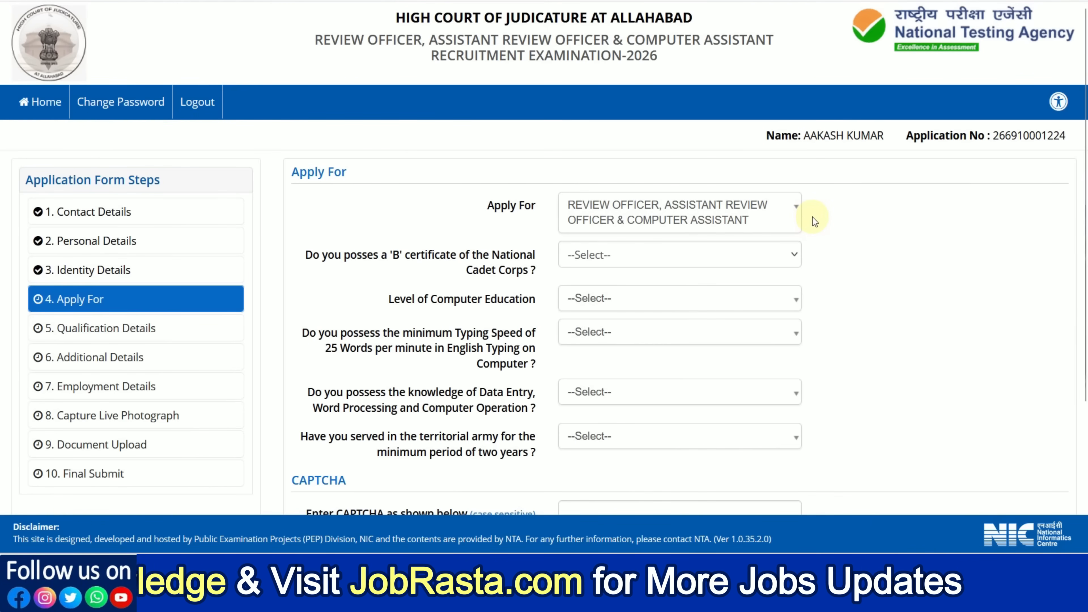
Step: Answer No for the NCC 'B' certificate and choose the CCC Certificate in Computer Science as the computer education level
{"action": "scroll", "coordinate": [812, 217], "scroll_direction": "down", "scroll_amount": 2}
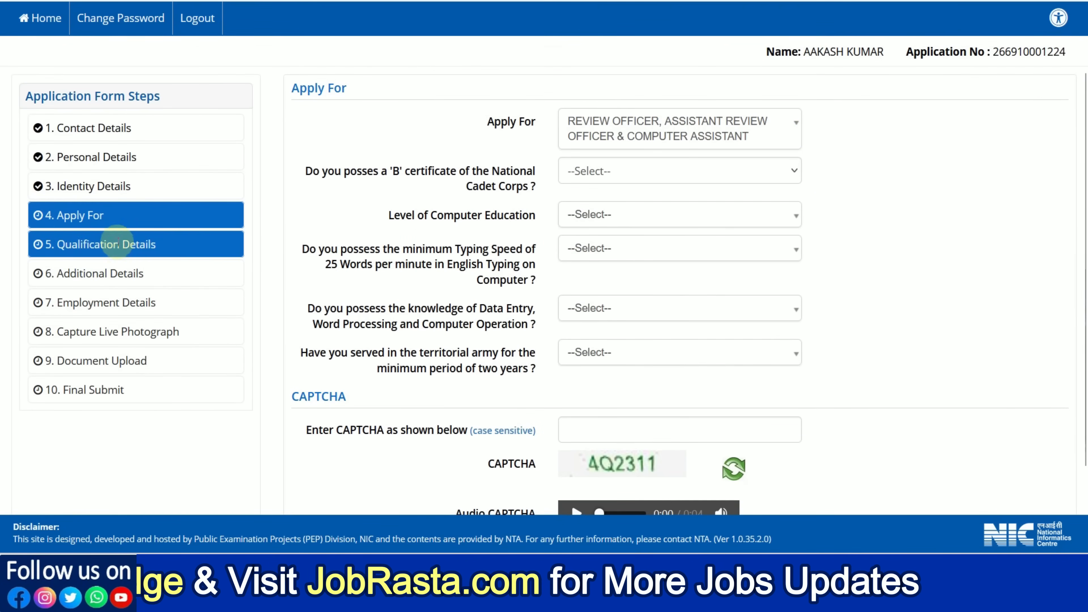
{"action": "left_click", "coordinate": [616, 147]}
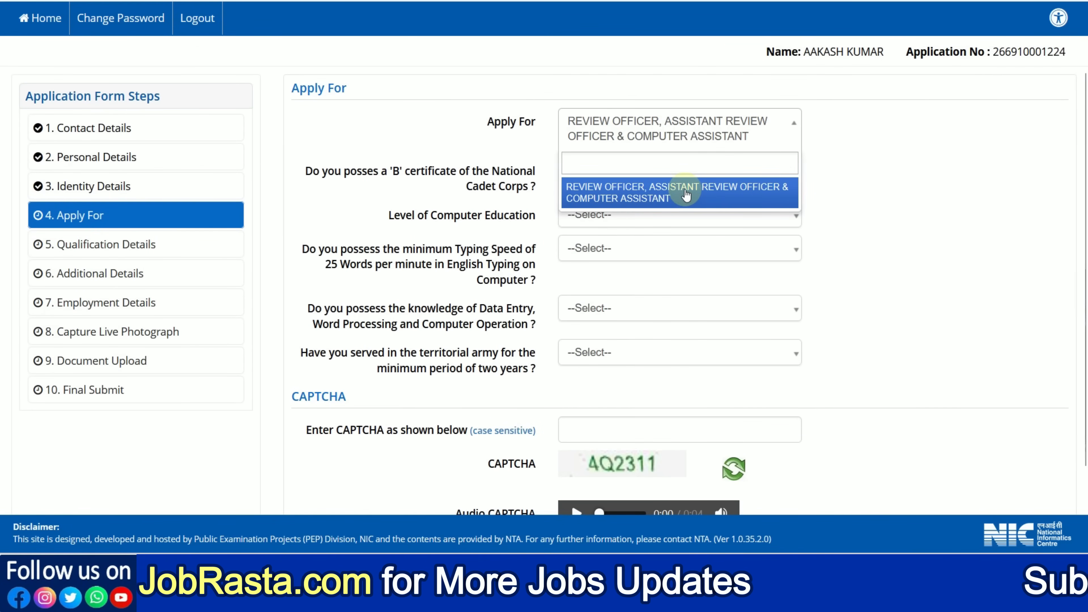
{"action": "left_click", "coordinate": [884, 182]}
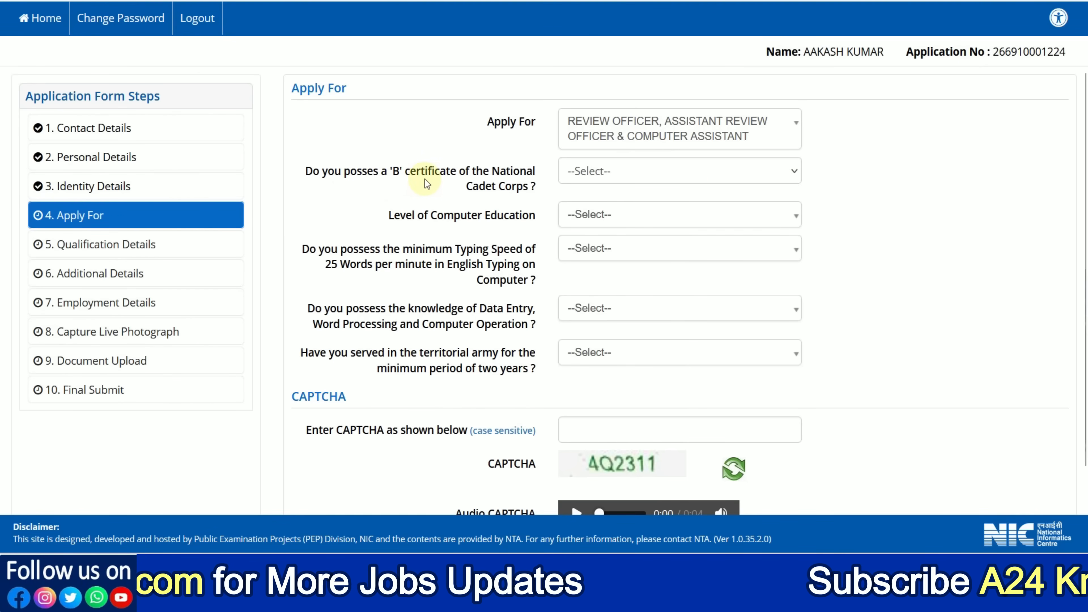
{"action": "left_click", "coordinate": [613, 175]}
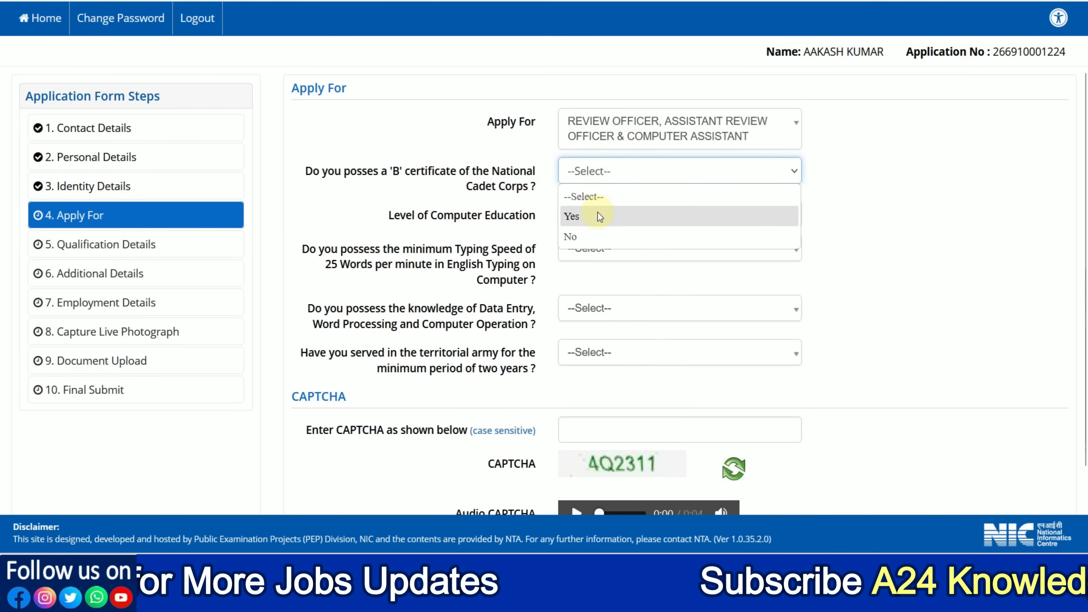
{"action": "left_click", "coordinate": [584, 236]}
{"action": "left_click", "coordinate": [585, 218]}
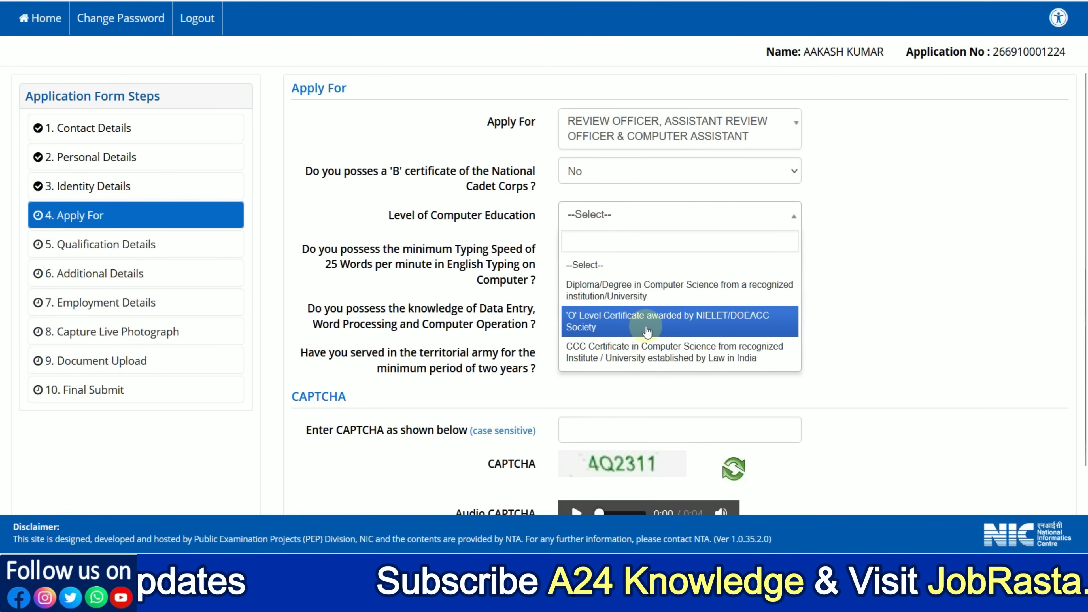
{"action": "left_click", "coordinate": [615, 355]}
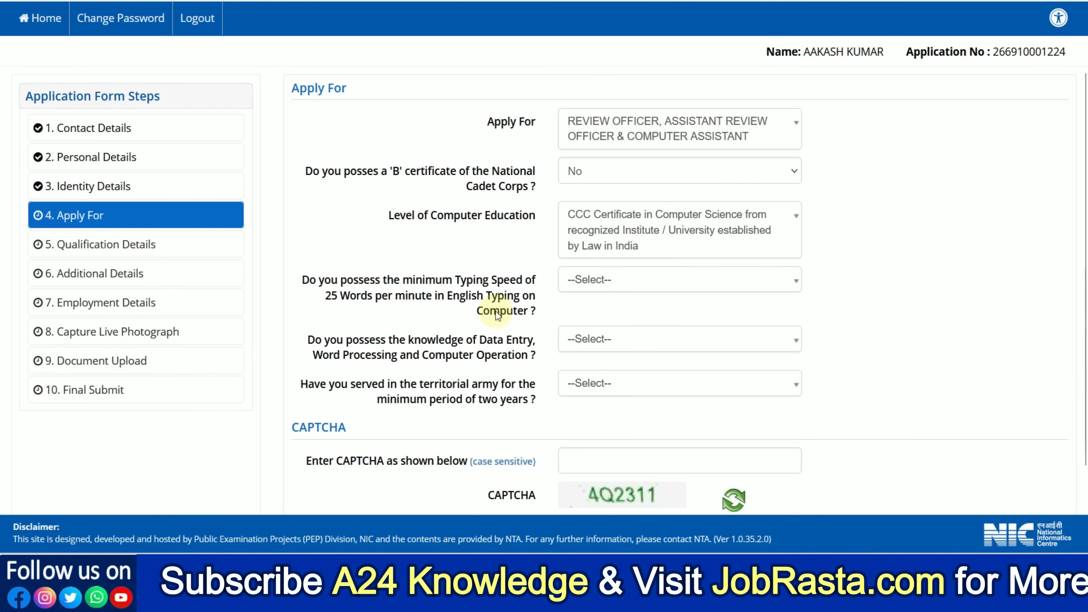
Step: Answer Yes for 25 wpm English typing speed and for data entry knowledge, and No for two years of territorial army service
{"action": "left_click", "coordinate": [598, 281]}
{"action": "left_click", "coordinate": [592, 352]}
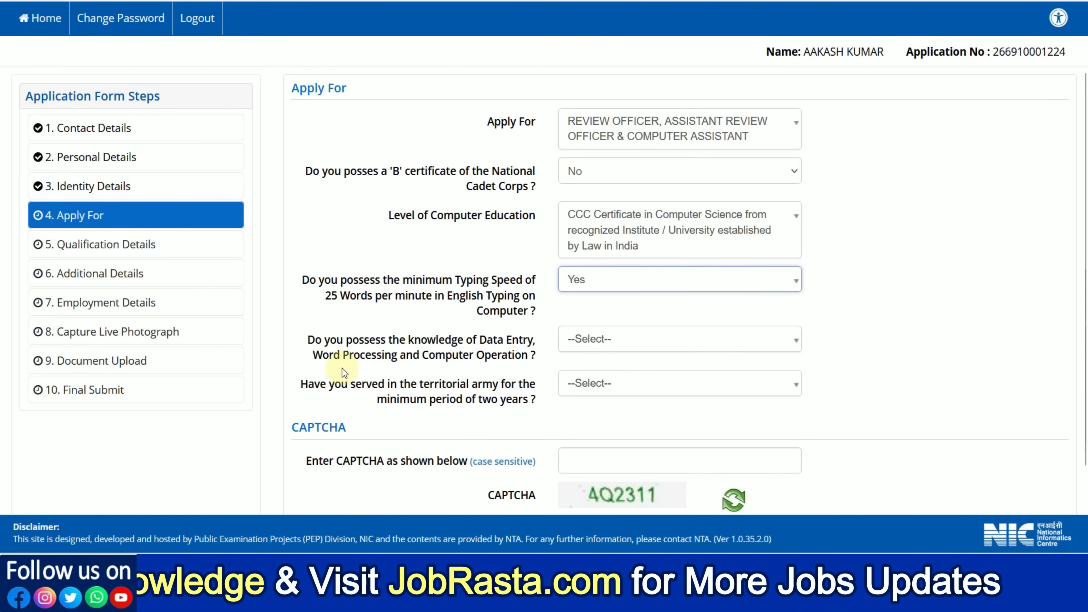
{"action": "left_click", "coordinate": [595, 341]}
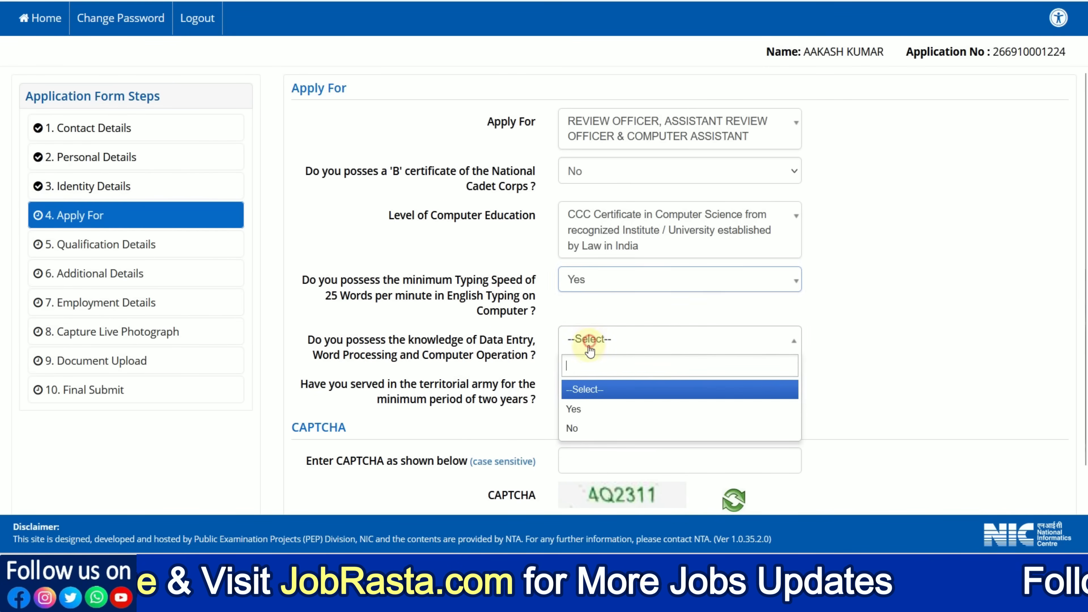
{"action": "left_click", "coordinate": [580, 408]}
{"action": "scroll", "coordinate": [427, 399], "scroll_direction": "down", "scroll_amount": 2}
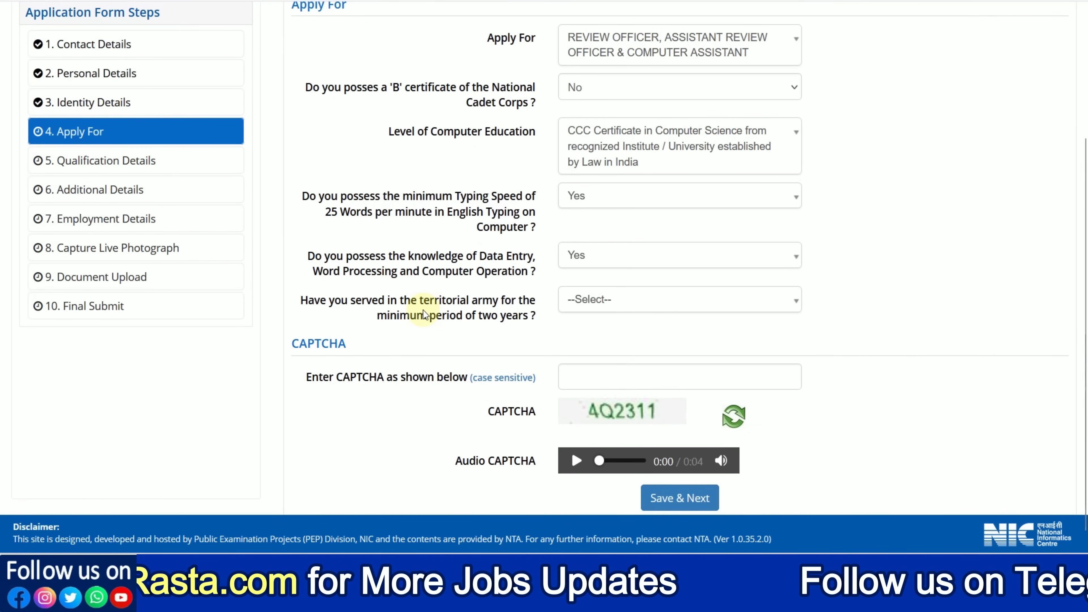
{"action": "left_click", "coordinate": [566, 307]}
{"action": "left_click", "coordinate": [573, 384]}
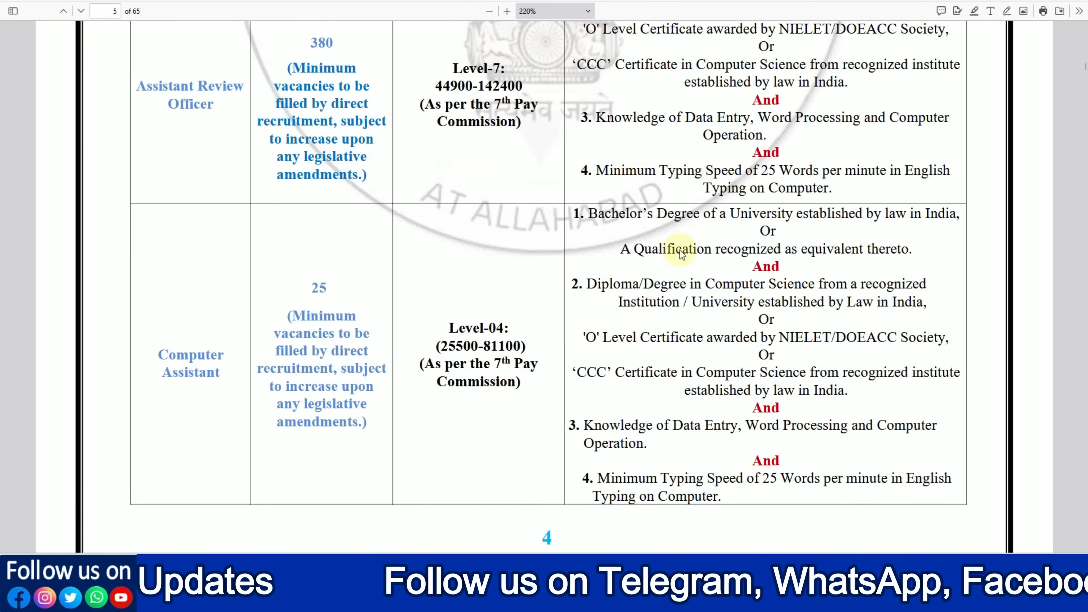
Step: Check the posts' essential qualifications in the notification PDF, and enter the CAPTCHA code to save the Apply For details
{"action": "scroll", "coordinate": [688, 257], "scroll_direction": "up", "scroll_amount": 4}
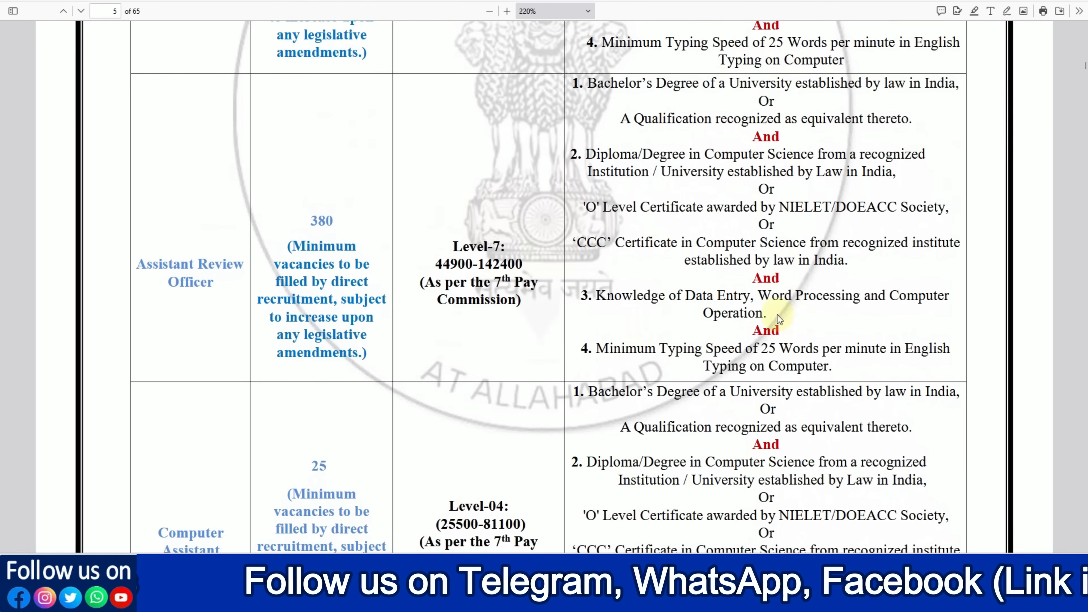
{"action": "scroll", "coordinate": [685, 350], "scroll_direction": "up", "scroll_amount": 2}
{"action": "scroll", "coordinate": [685, 350], "scroll_direction": "up", "scroll_amount": 5}
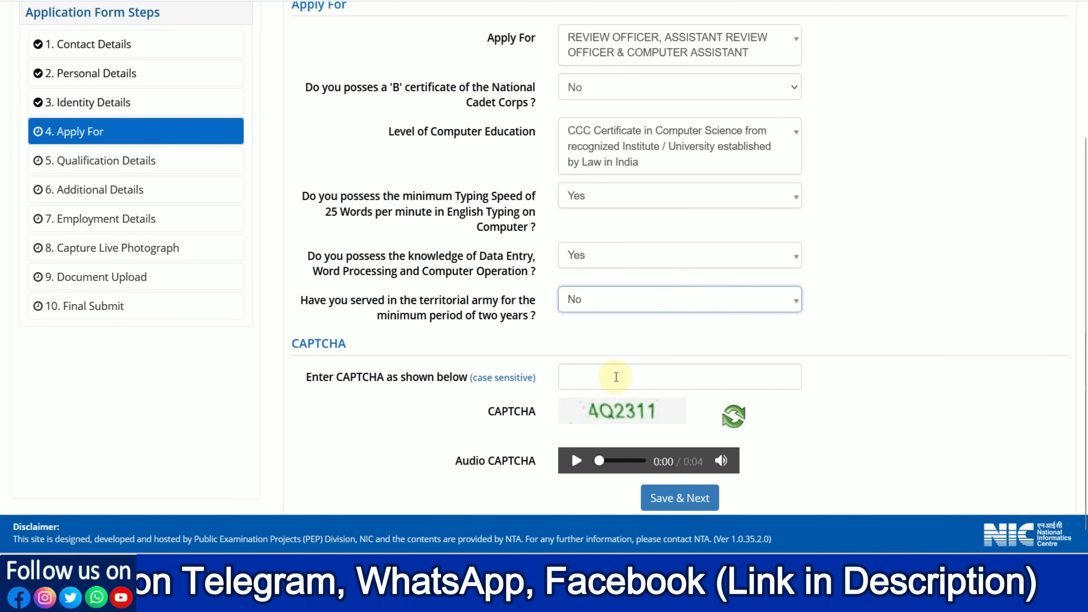
{"action": "left_click", "coordinate": [616, 377]}
{"action": "type", "text": "4Q2311"}
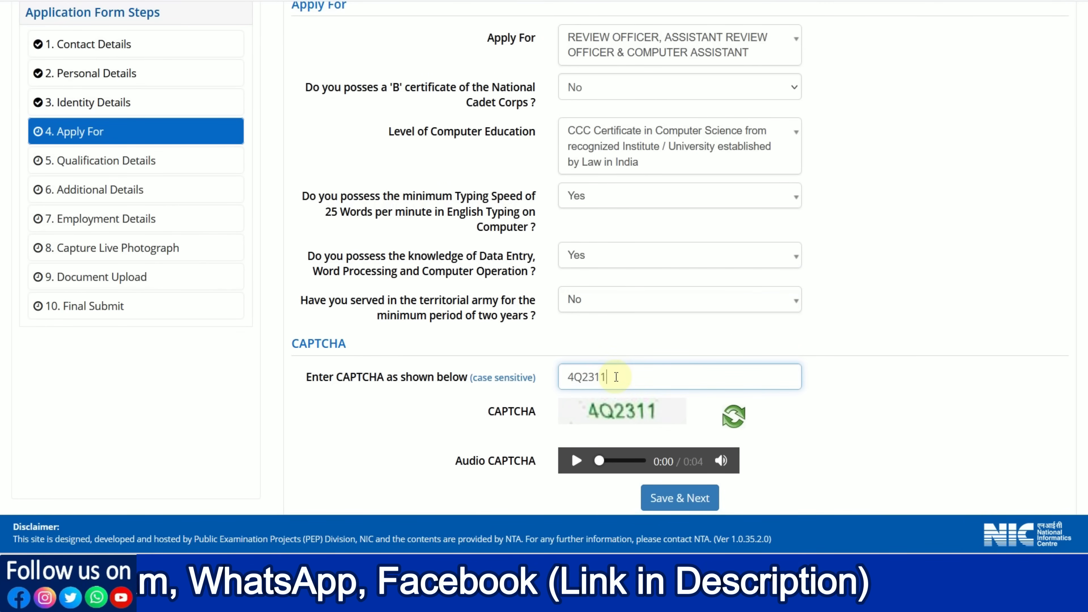
{"action": "left_click", "coordinate": [694, 497]}
{"action": "left_click", "coordinate": [528, 305]}
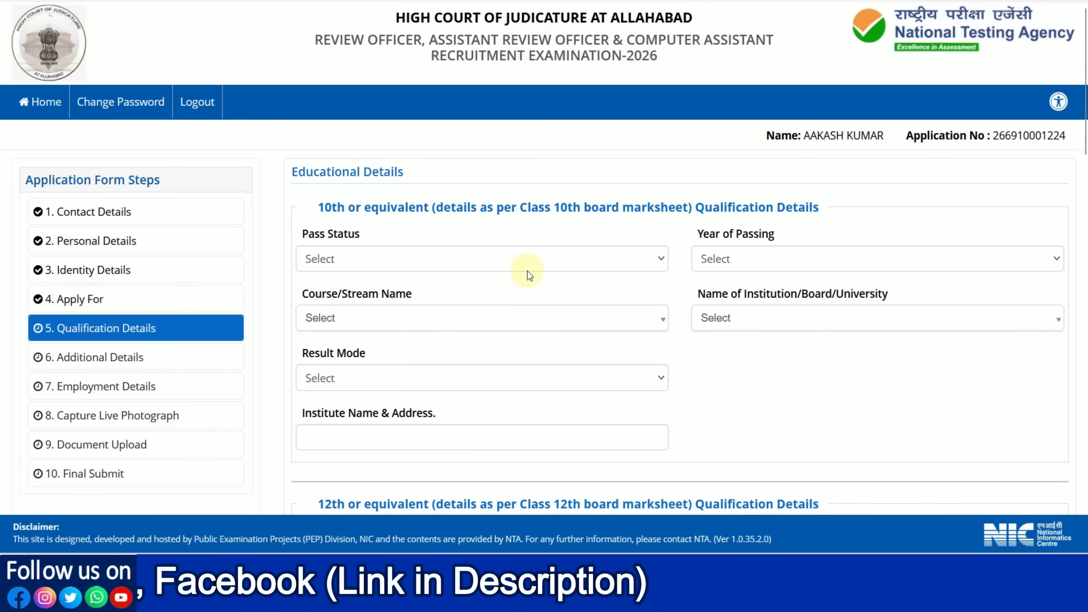
Step: For the 10th qualification, set the status to Passed, the year of passing to 2018 and the course to 10th or Equivalent
{"action": "left_click", "coordinate": [408, 262]}
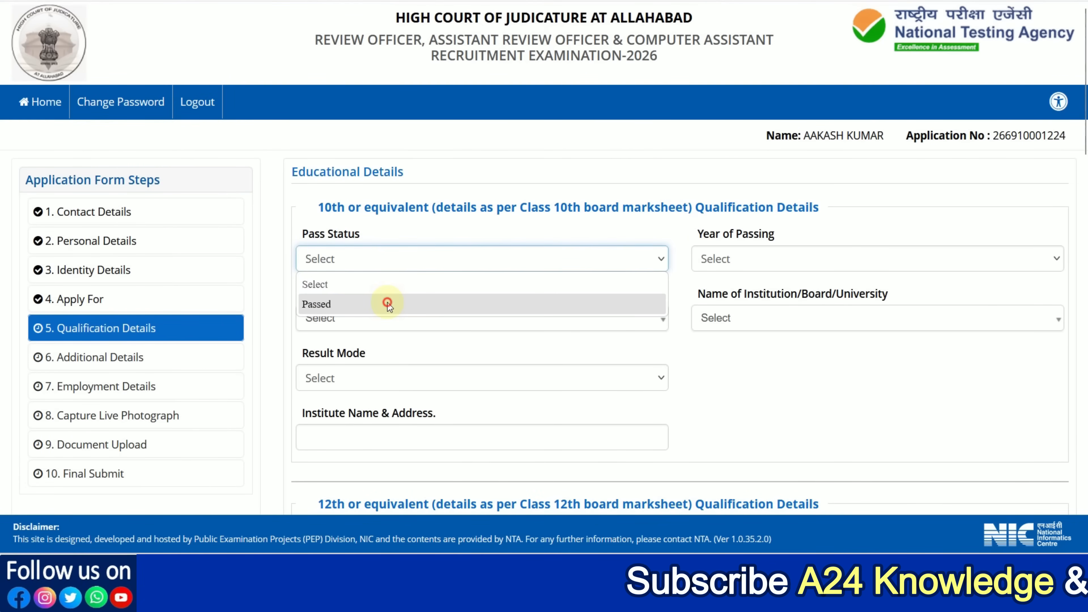
{"action": "left_click", "coordinate": [388, 302]}
{"action": "left_click", "coordinate": [731, 269]}
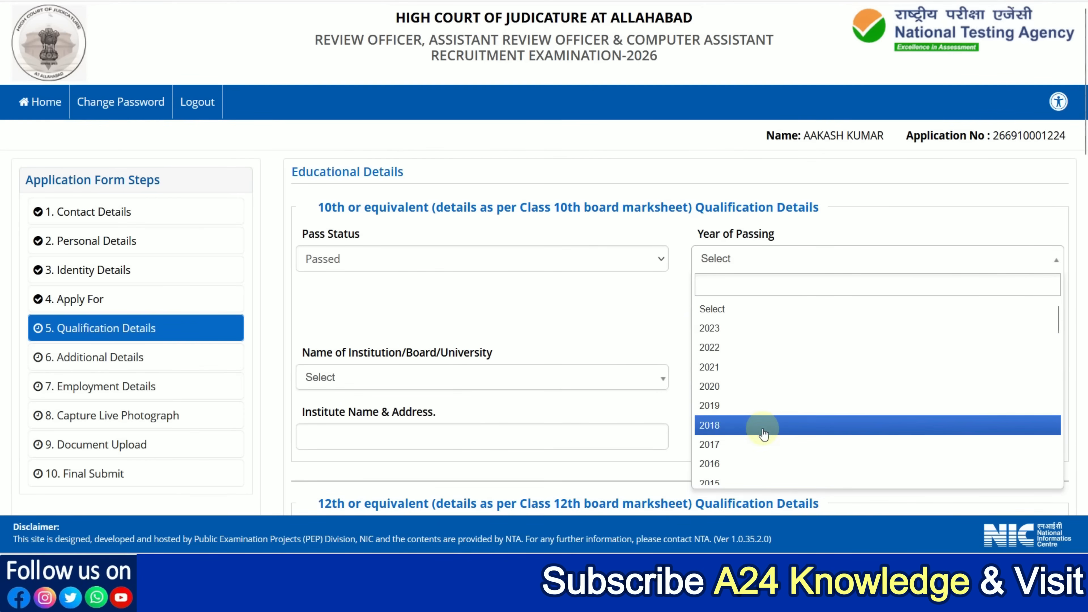
{"action": "left_click", "coordinate": [751, 426]}
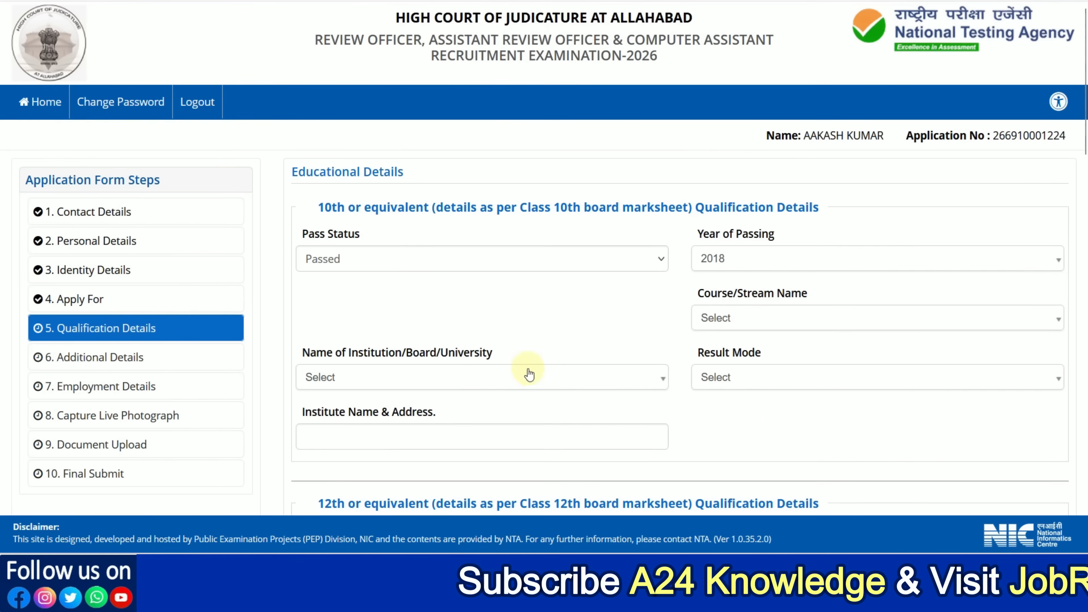
{"action": "left_click", "coordinate": [722, 319]}
{"action": "left_click", "coordinate": [736, 387]}
Step: Choose Rajasthan Board of Secondary Education as the 10th board and Percentage as its result mode
{"action": "scroll", "coordinate": [451, 323], "scroll_direction": "down", "scroll_amount": 2}
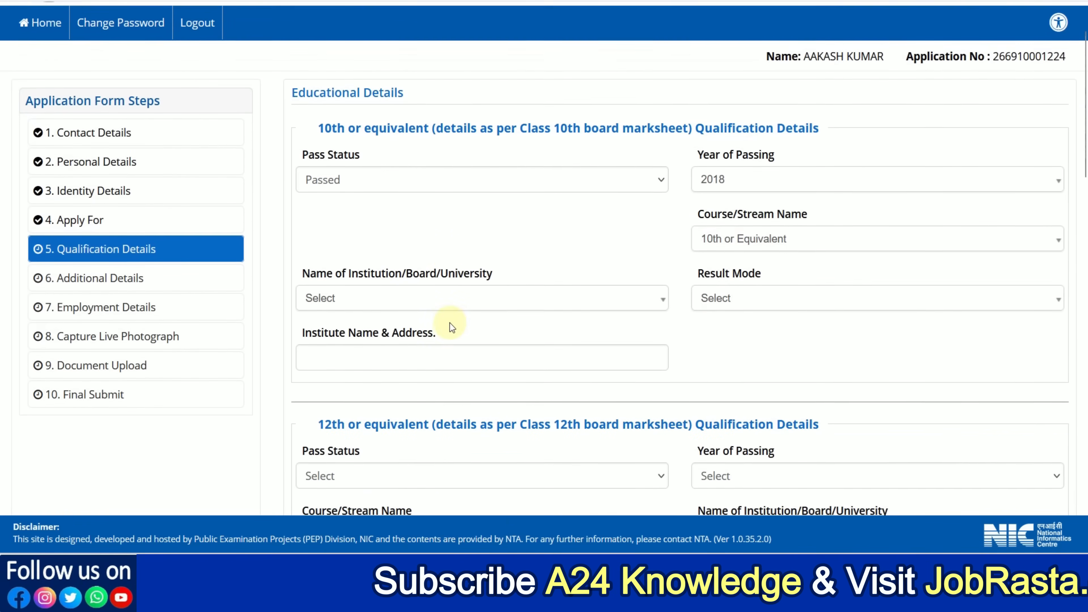
{"action": "left_click", "coordinate": [392, 295]}
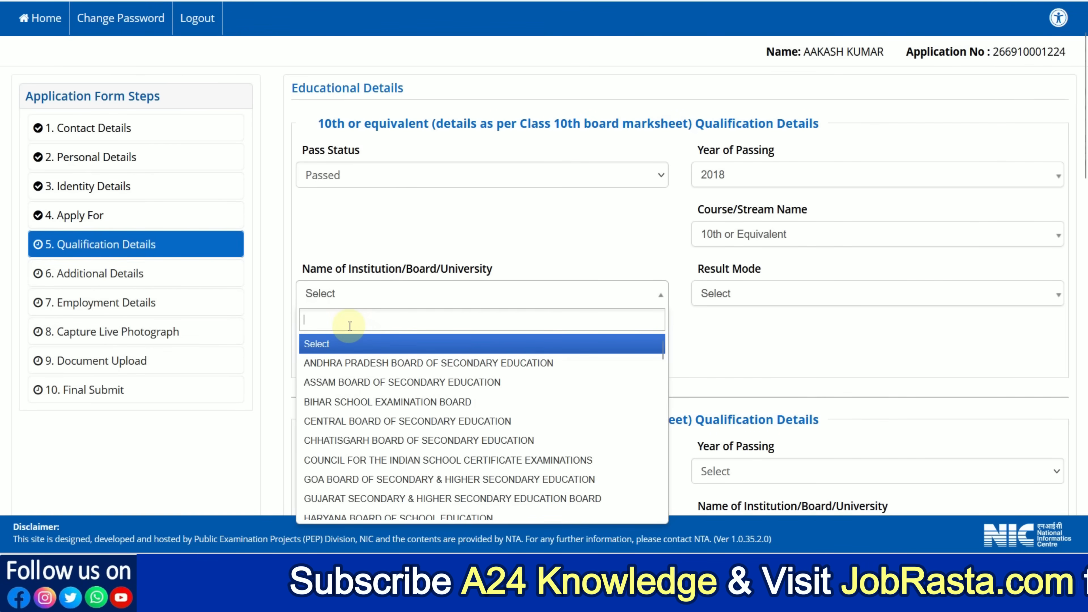
{"action": "type", "text": "RAJAST"}
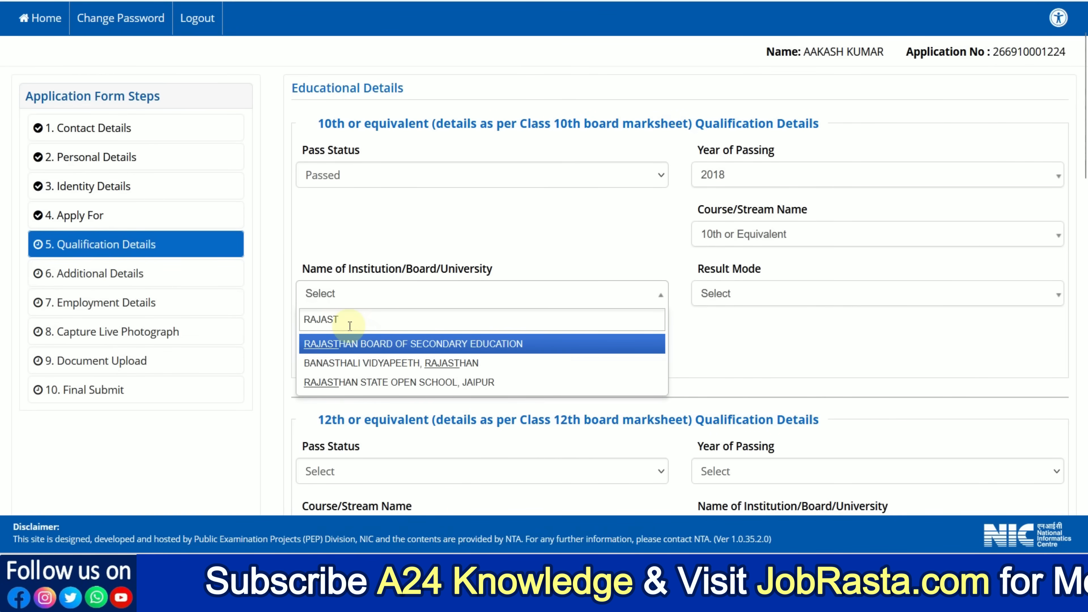
{"action": "left_click", "coordinate": [361, 342]}
{"action": "left_click", "coordinate": [725, 302]}
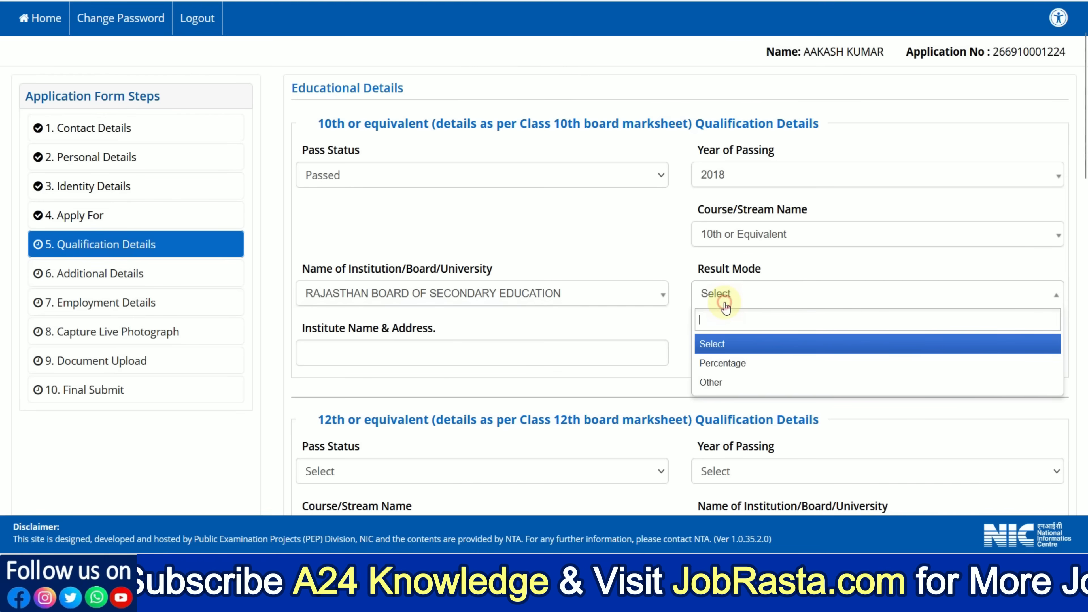
{"action": "left_click", "coordinate": [737, 362]}
Step: Enter 600 total and 480 obtained marks for the 10th, and fill in the institute's name and address
{"action": "left_click", "coordinate": [451, 356]}
{"action": "type", "text": "600"}
{"action": "key", "text": "Tab"}
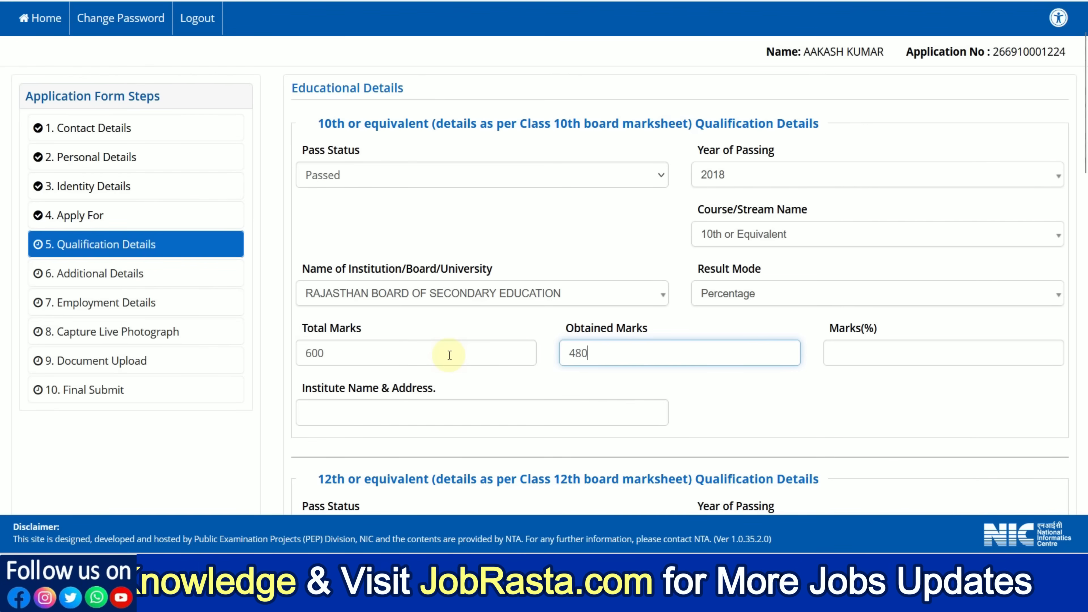
{"action": "left_click", "coordinate": [747, 406]}
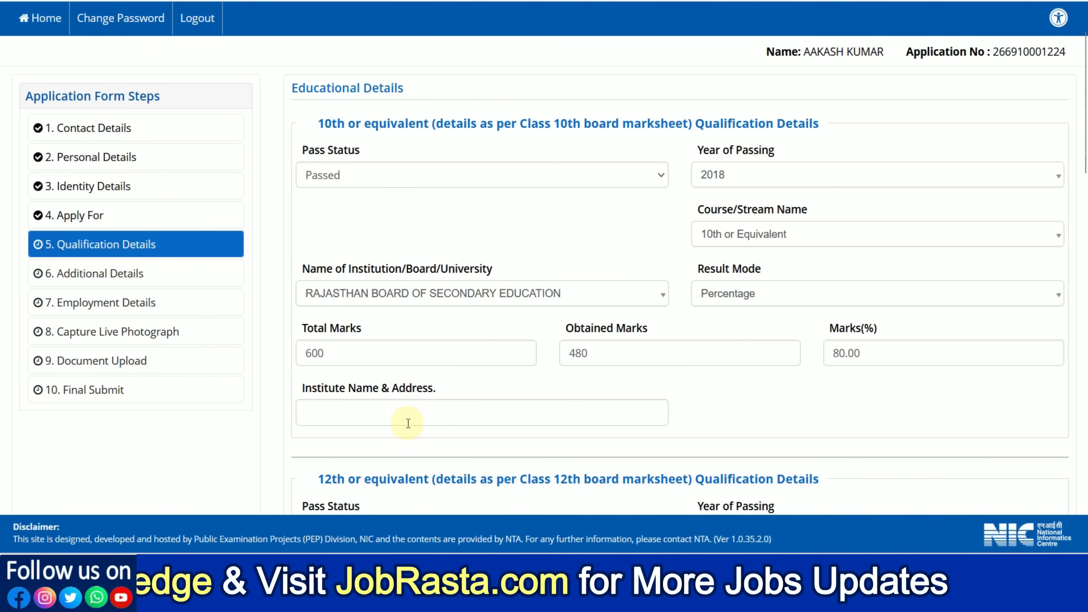
{"action": "left_click", "coordinate": [390, 417]}
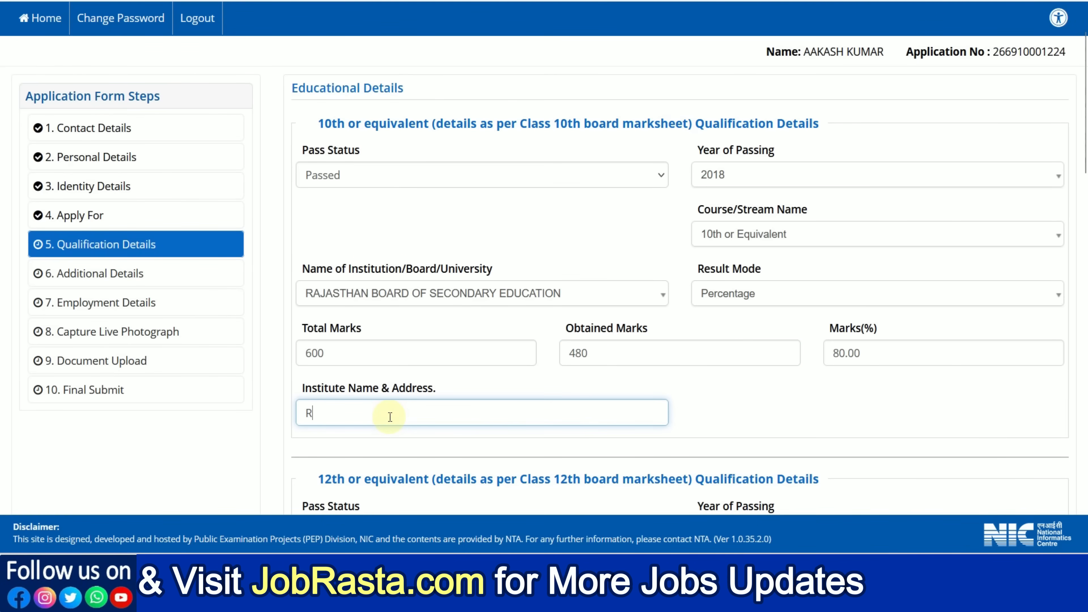
{"action": "type", "text": "RKS SCHOOL, 160 FEET ROAD, 301001"}
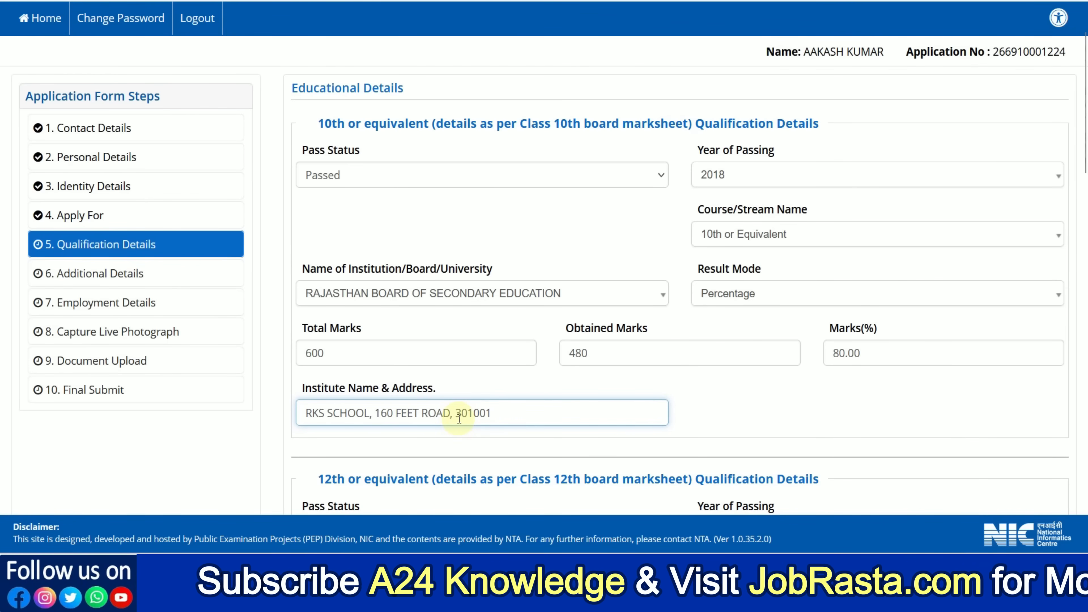
Step: For the 12th qualification, set the status to Passed, the year of passing to 2020 and the stream to Science
{"action": "scroll", "coordinate": [460, 420], "scroll_direction": "down", "scroll_amount": 6}
{"action": "left_click", "coordinate": [342, 201]}
{"action": "left_click", "coordinate": [354, 241]}
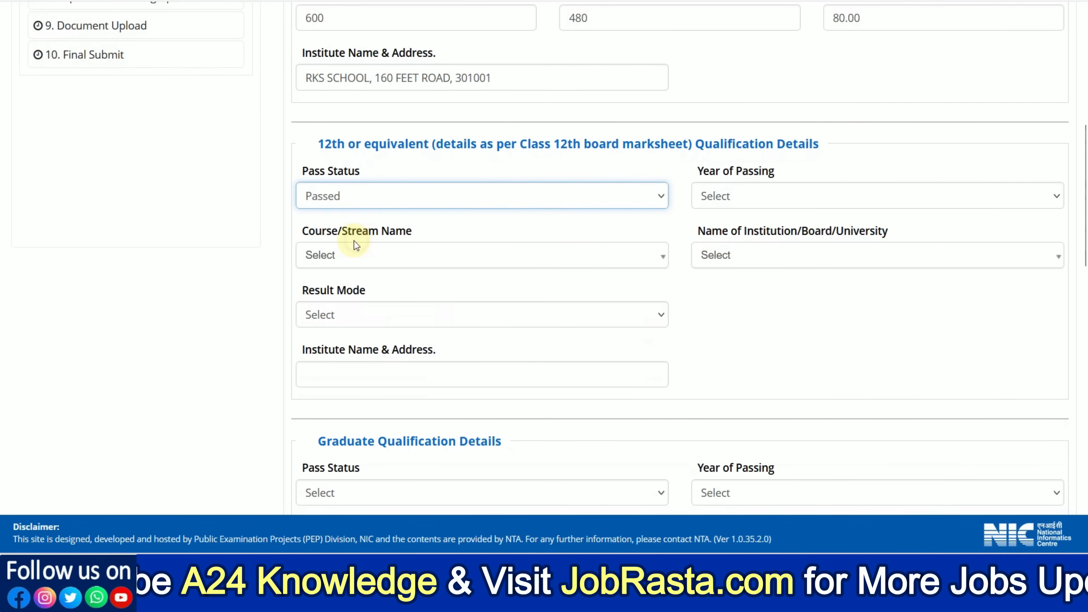
{"action": "left_click", "coordinate": [714, 209]}
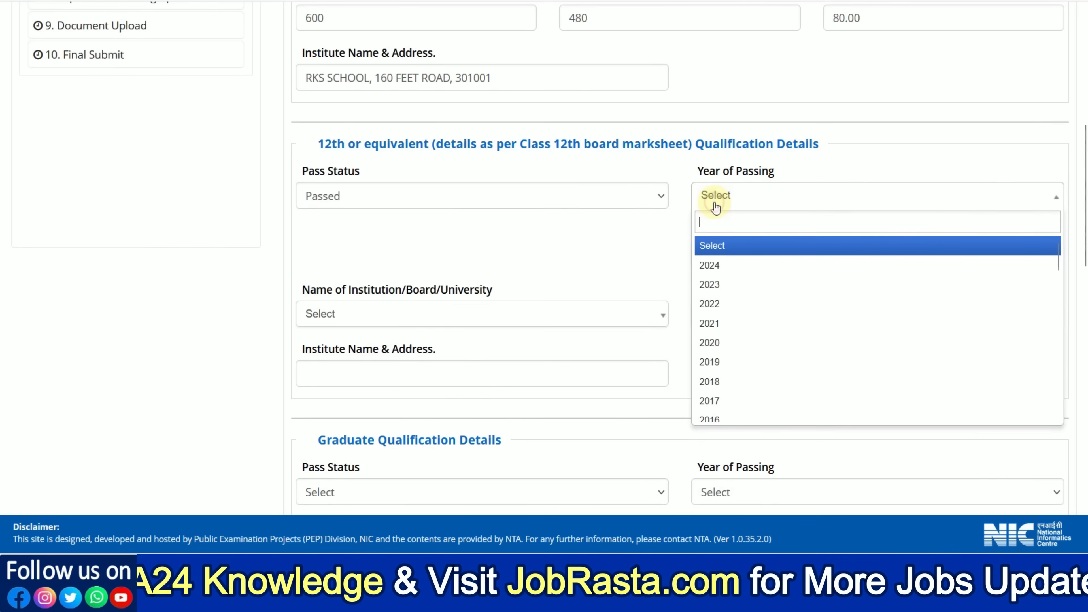
{"action": "left_click", "coordinate": [735, 343]}
{"action": "left_click", "coordinate": [717, 257]}
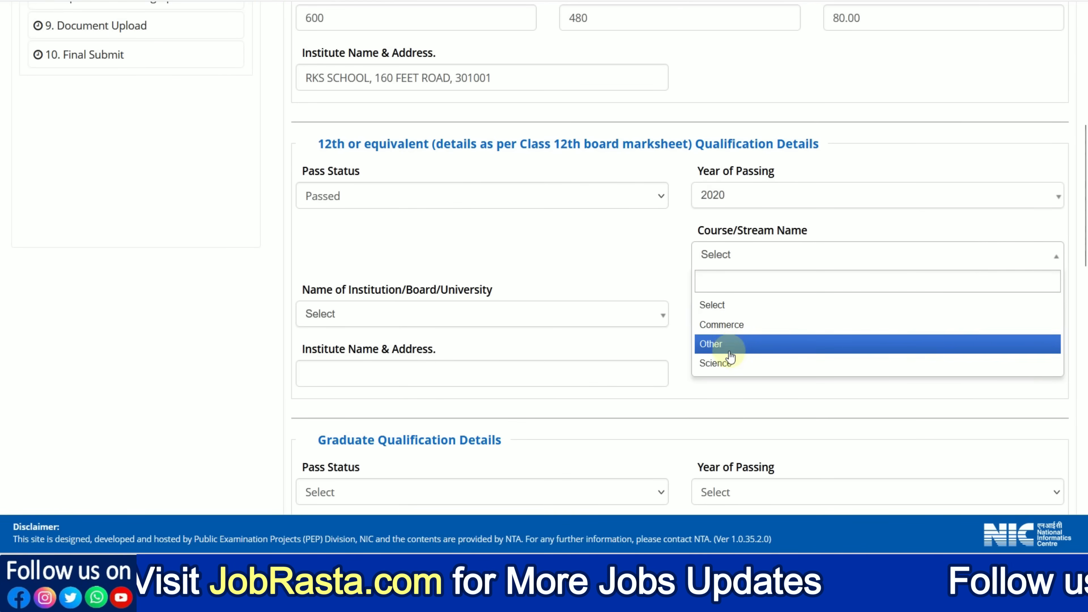
{"action": "left_click", "coordinate": [728, 364]}
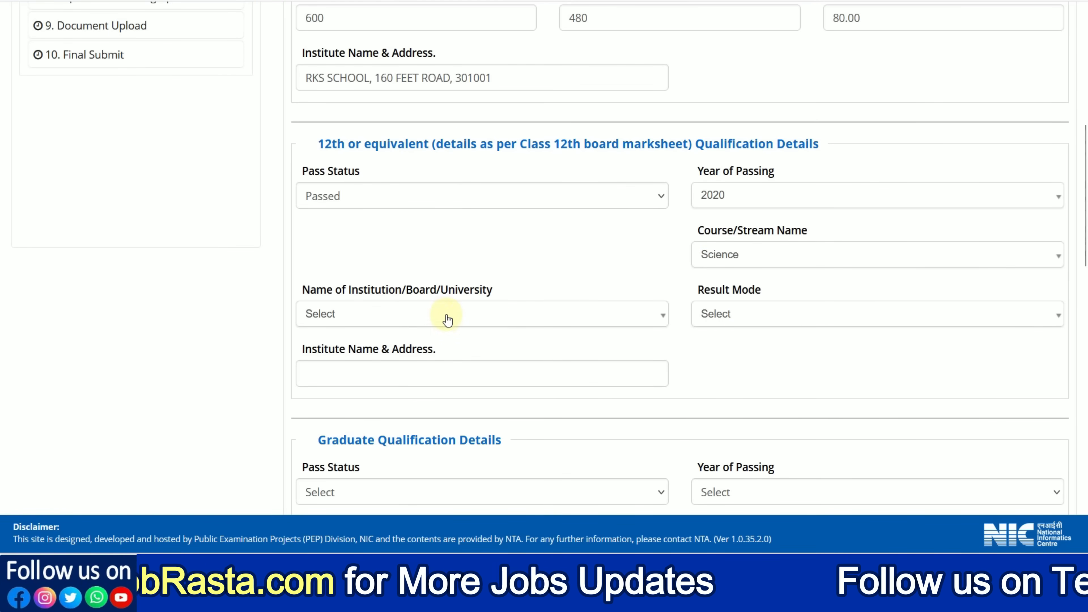
Step: Choose Rajasthan Board of Secondary Education as the 12th board and Percentage as its result mode
{"action": "left_click", "coordinate": [454, 317]}
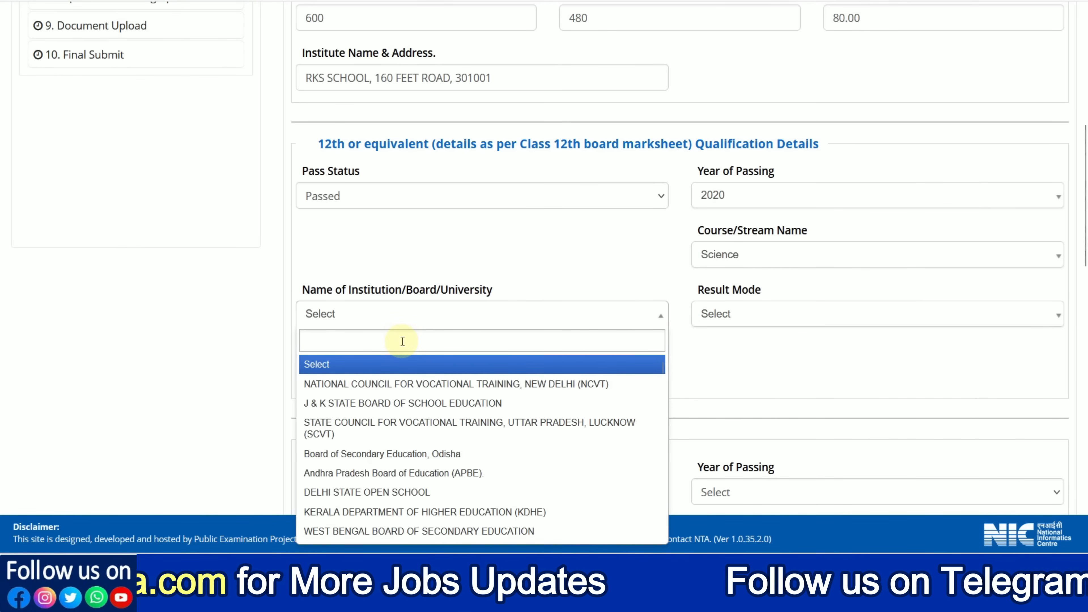
{"action": "type", "text": "RAJ"}
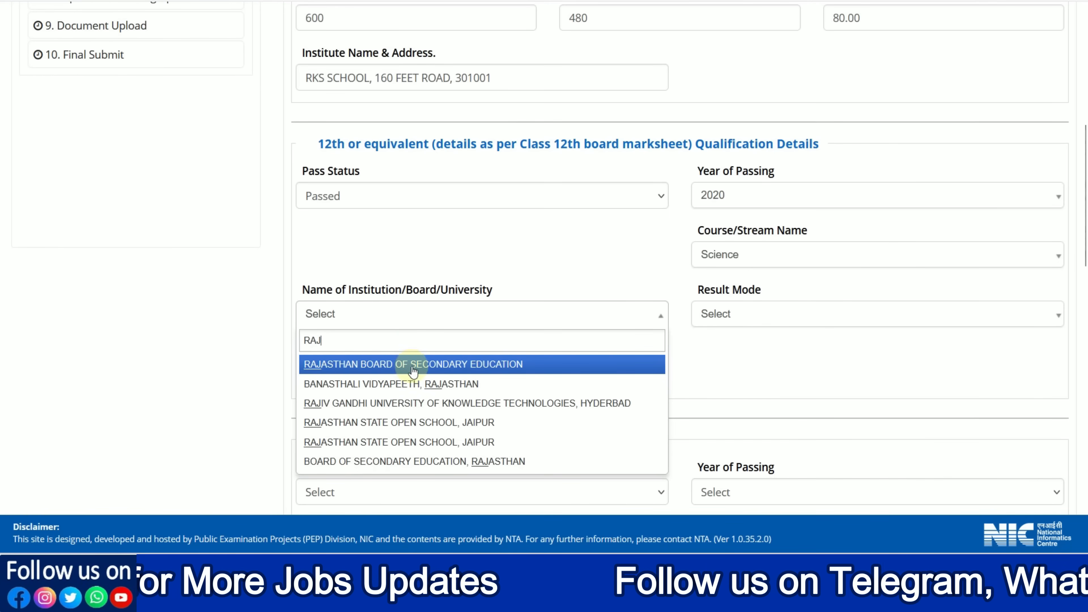
{"action": "left_click", "coordinate": [408, 364]}
{"action": "left_click", "coordinate": [716, 314]}
{"action": "left_click", "coordinate": [734, 384]}
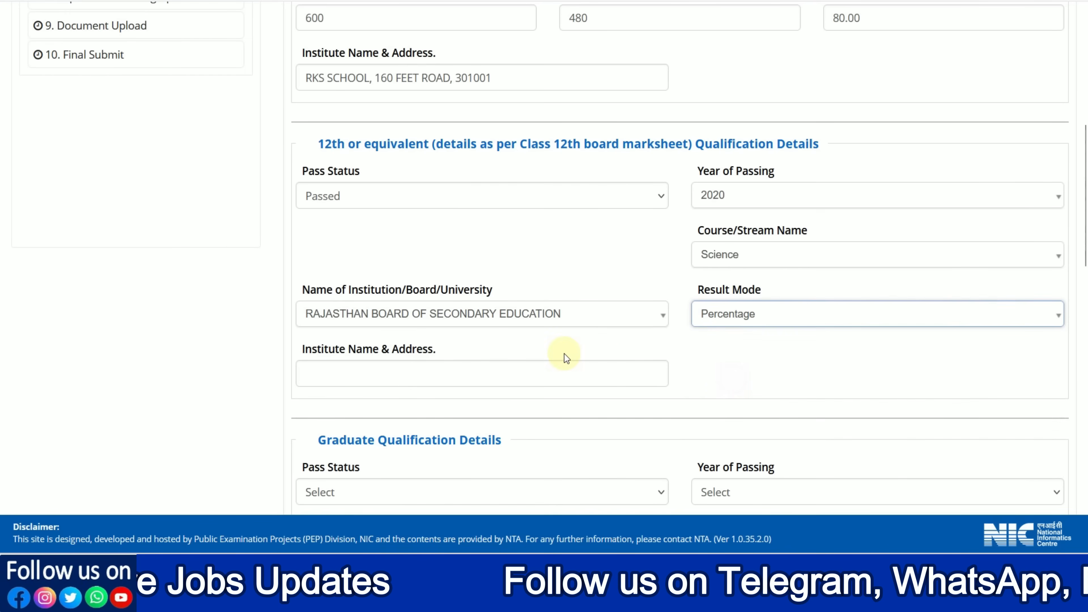
Step: For the graduate qualification, set the status to Passed, the year of passing to 2025 and the course to B.Tech
{"action": "scroll", "coordinate": [565, 353], "scroll_direction": "down", "scroll_amount": 2}
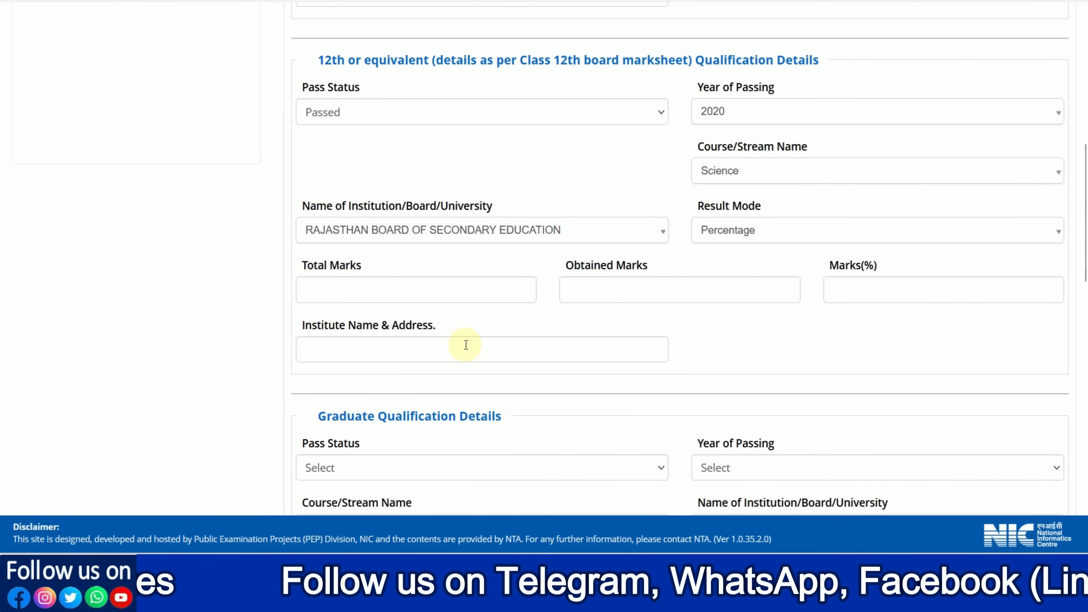
{"action": "scroll", "coordinate": [466, 346], "scroll_direction": "down", "scroll_amount": 5}
{"action": "left_click", "coordinate": [329, 217]}
{"action": "left_click", "coordinate": [332, 261]}
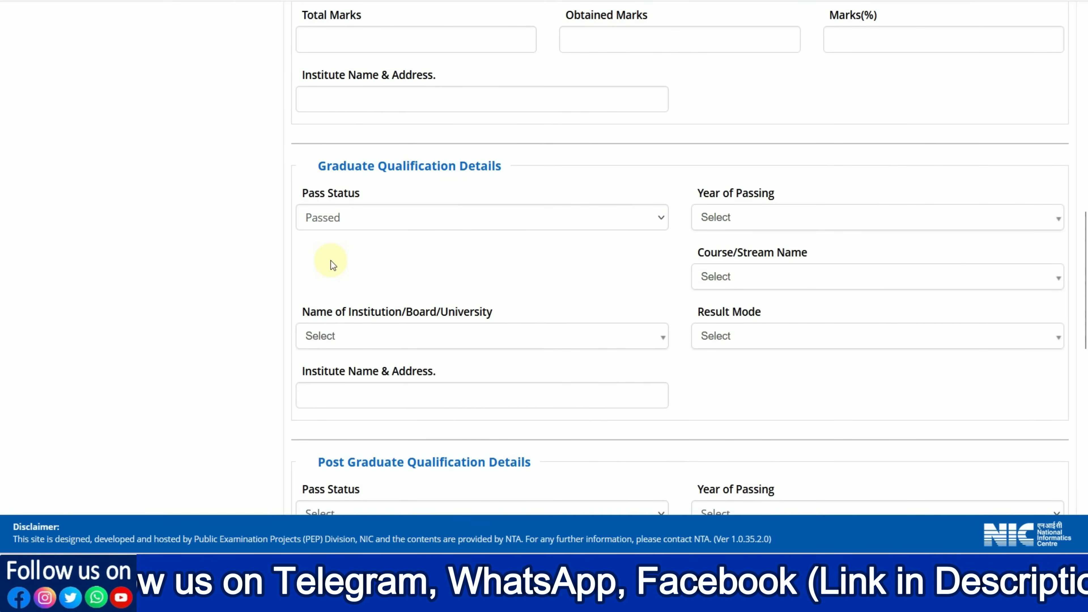
{"action": "left_click", "coordinate": [718, 228]}
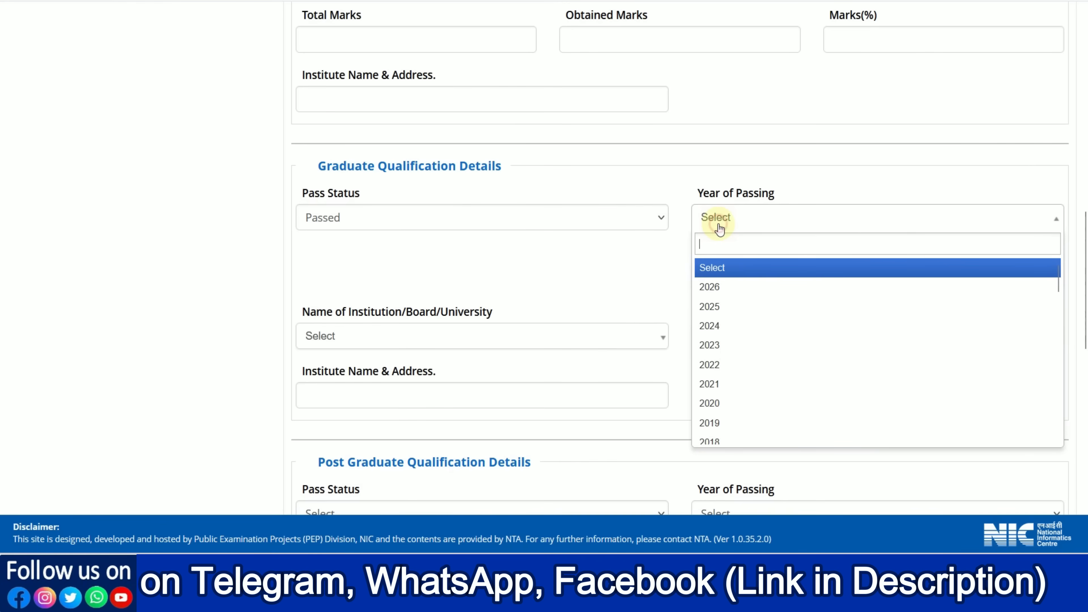
{"action": "left_click", "coordinate": [726, 305]}
{"action": "left_click", "coordinate": [722, 278]}
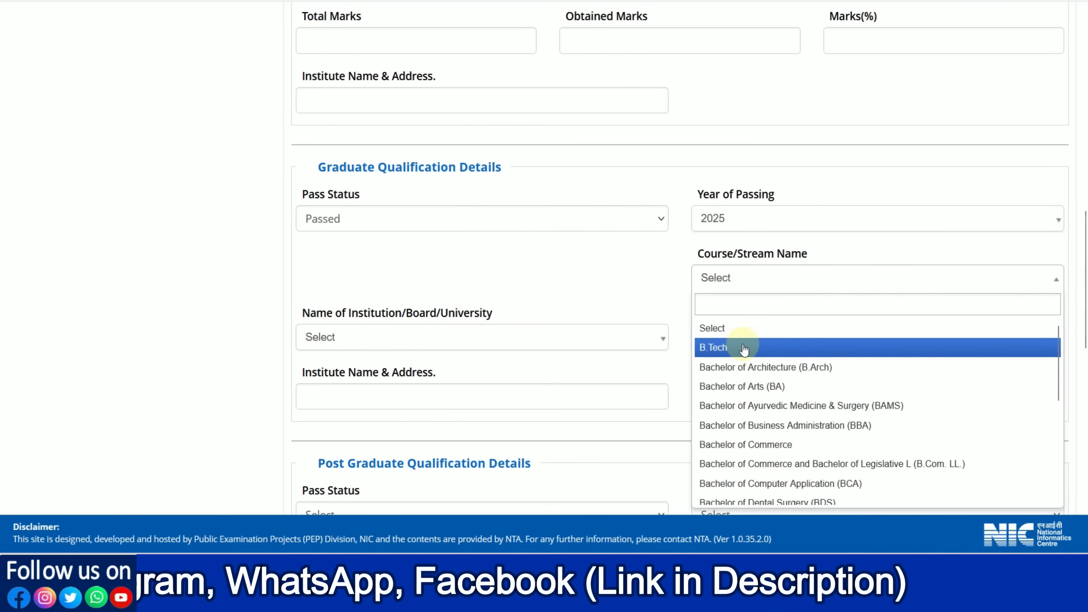
{"action": "scroll", "coordinate": [783, 412], "scroll_direction": "down", "scroll_amount": 3}
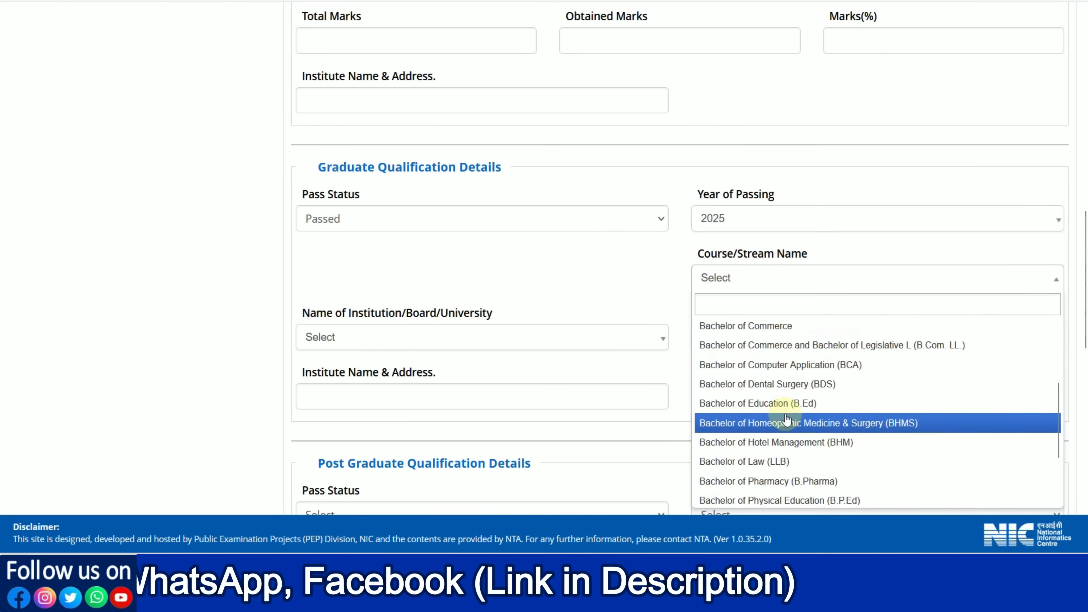
{"action": "scroll", "coordinate": [782, 433], "scroll_direction": "up", "scroll_amount": 4}
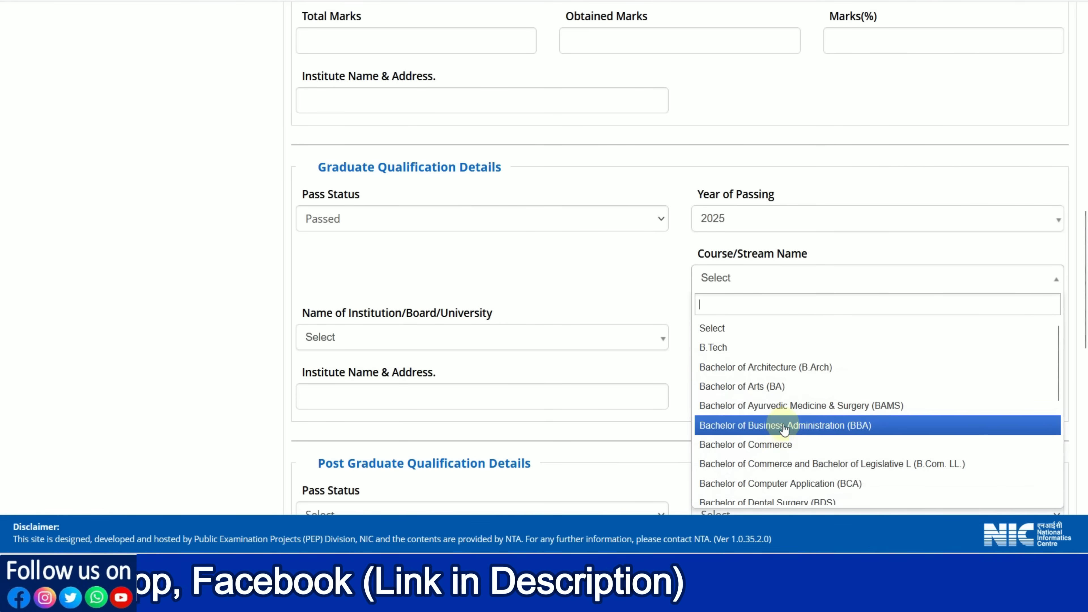
{"action": "left_click", "coordinate": [733, 347]}
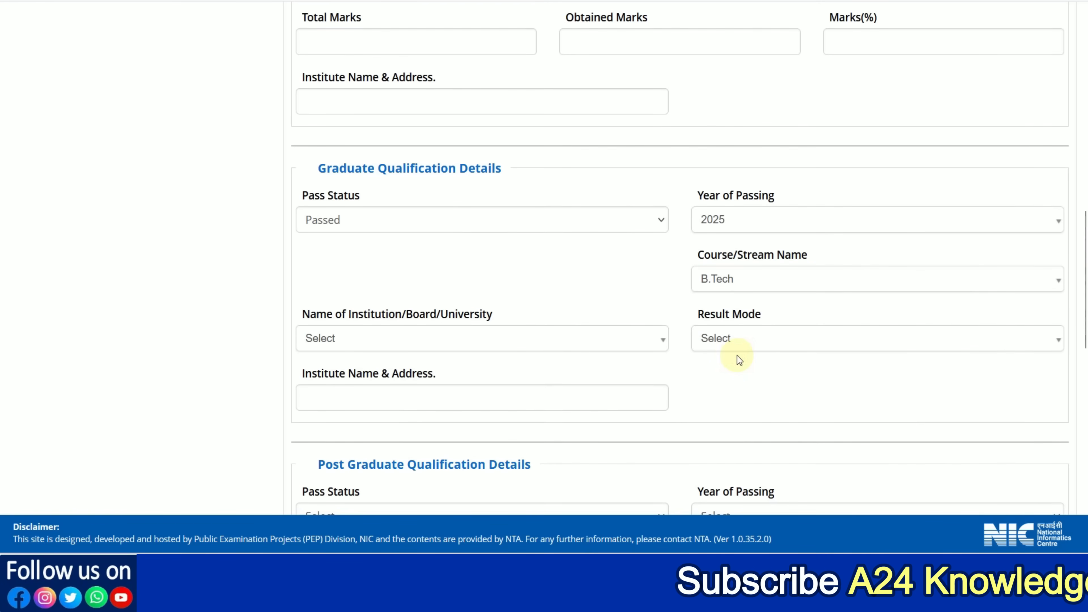
Step: Choose Amity University, Rajasthan as the graduate university and Percentage as its result mode
{"action": "left_click", "coordinate": [439, 339]}
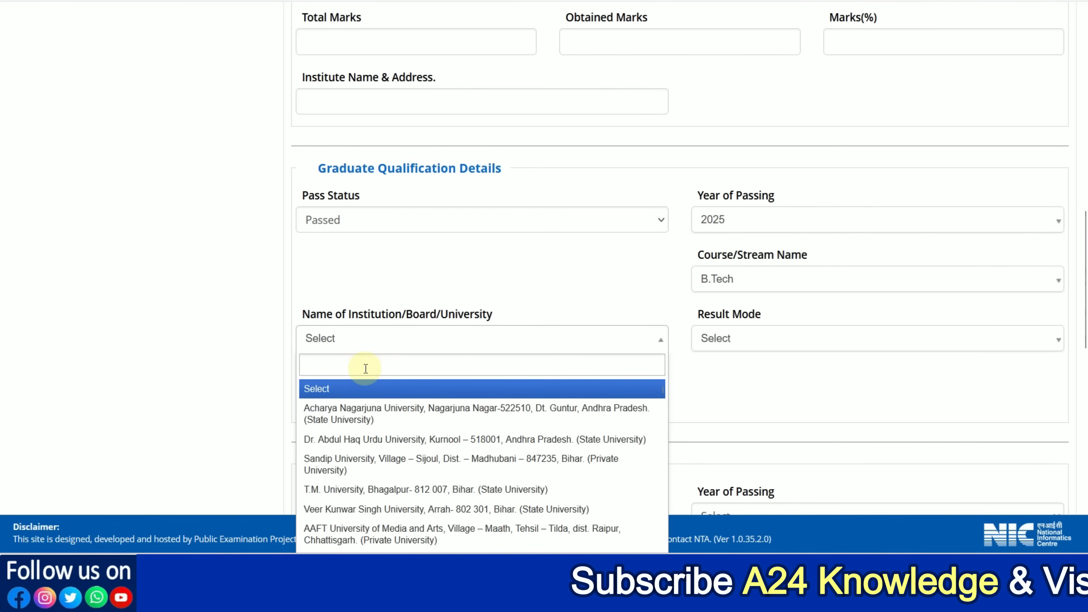
{"action": "type", "text": "RAJASTHAN"}
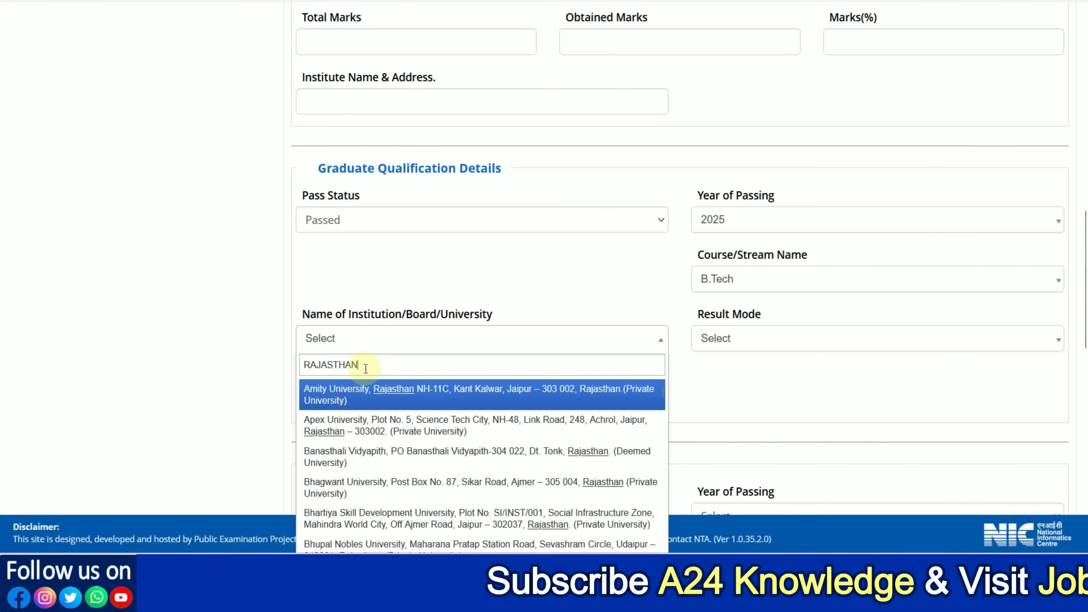
{"action": "left_click", "coordinate": [387, 390]}
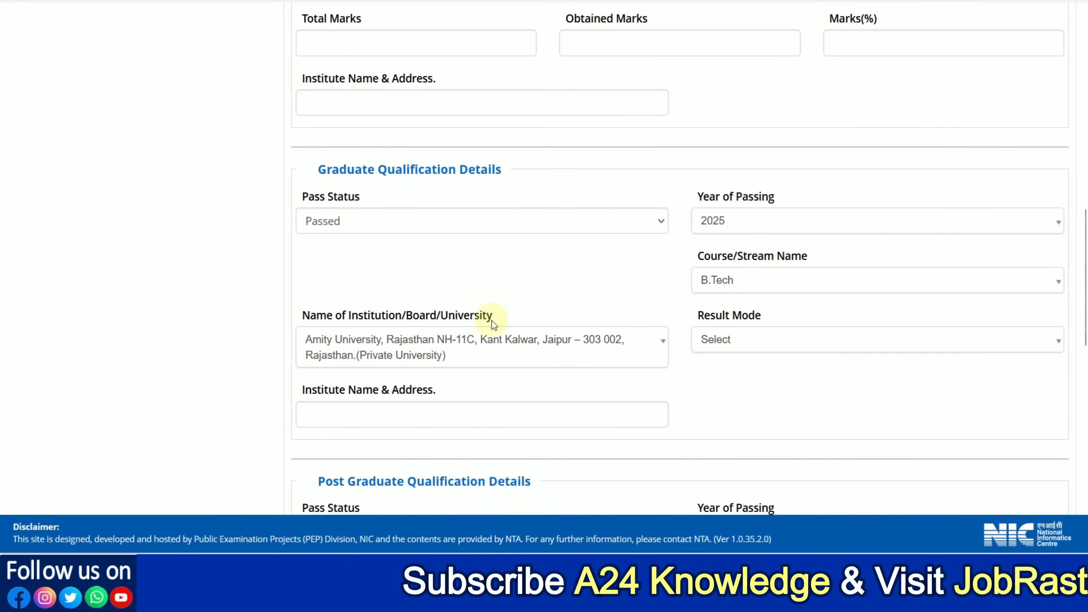
{"action": "left_click", "coordinate": [744, 342]}
{"action": "left_click", "coordinate": [744, 410]}
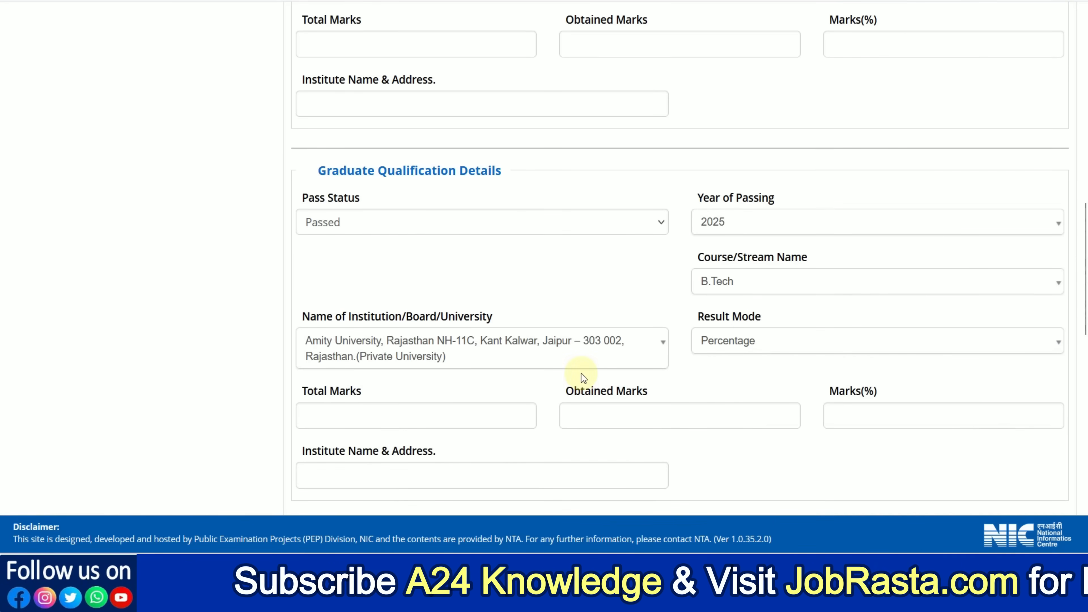
Step: Enter 8000 total marks and 6111 obtained marks for the graduate qualification
{"action": "scroll", "coordinate": [581, 373], "scroll_direction": "down", "scroll_amount": 2}
{"action": "left_click", "coordinate": [403, 330]}
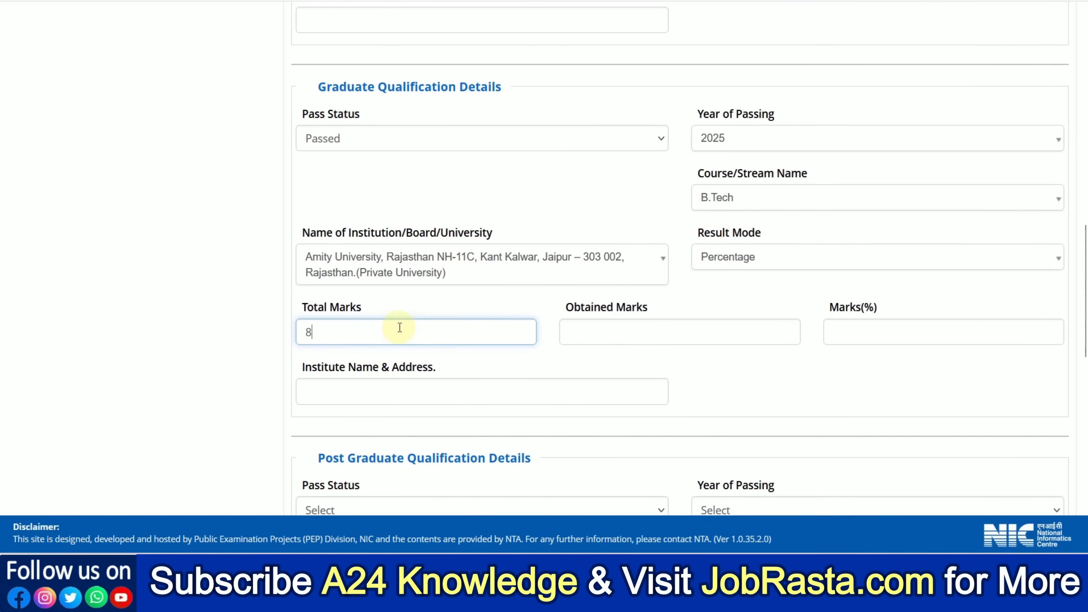
{"action": "key", "text": "Tab"}
{"action": "left_click", "coordinate": [398, 328]}
{"action": "type", "text": "000"}
{"action": "key", "text": "Tab"}
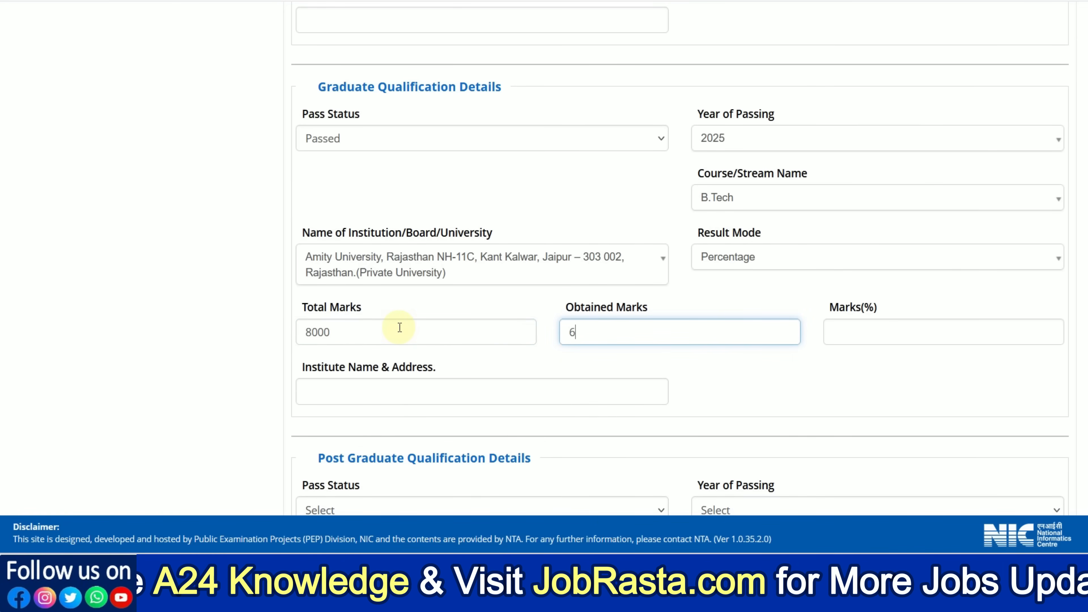
{"action": "left_click", "coordinate": [745, 365]}
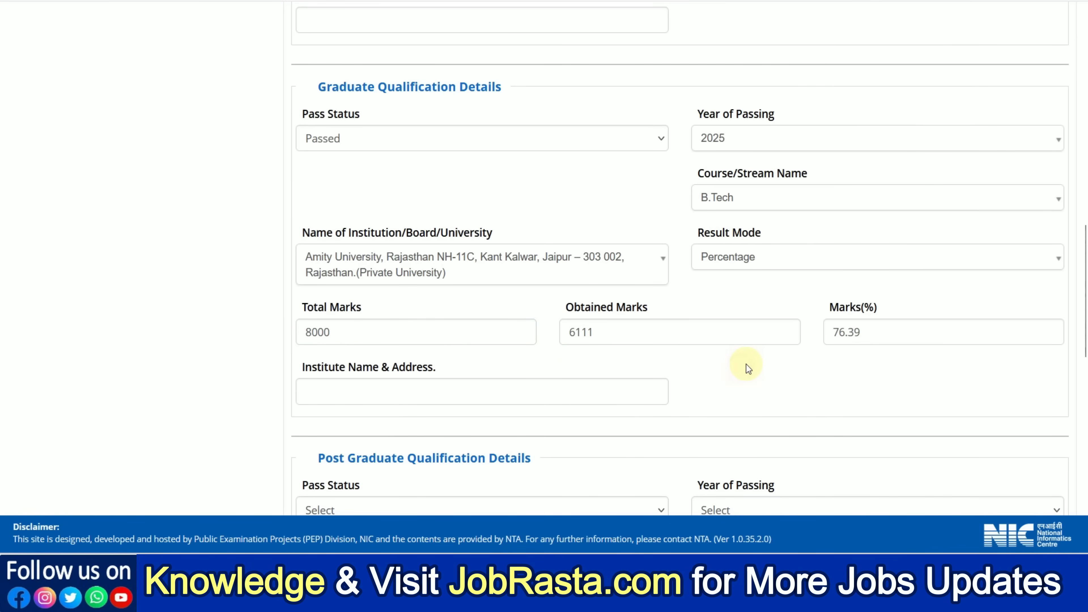
{"action": "left_click", "coordinate": [387, 388]}
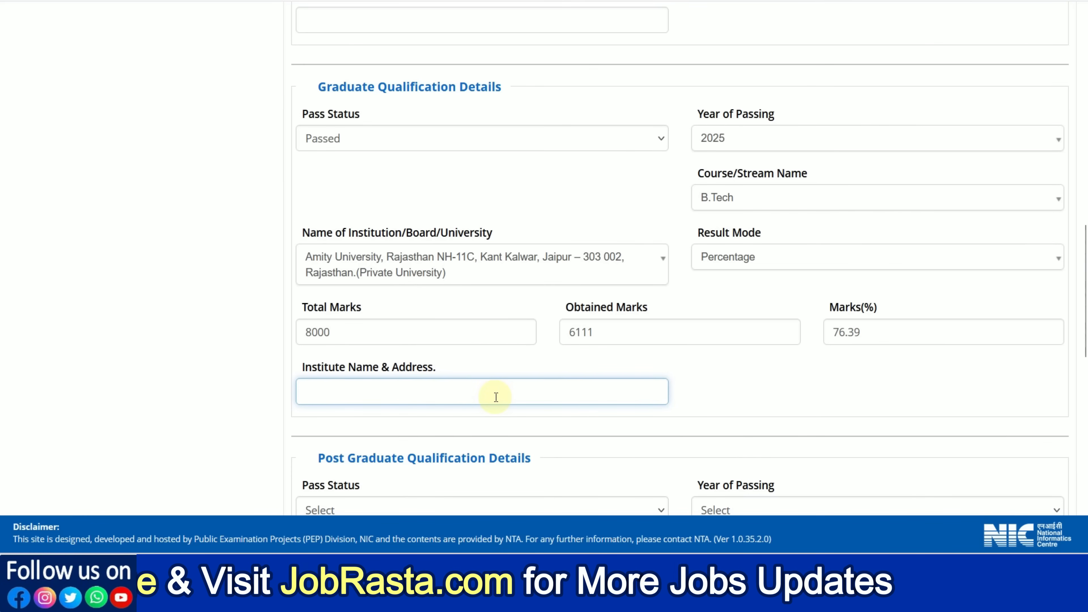
Step: Set the pass status to Not Applicable for both the post graduate and the other qualification
{"action": "scroll", "coordinate": [495, 396], "scroll_direction": "down", "scroll_amount": 5}
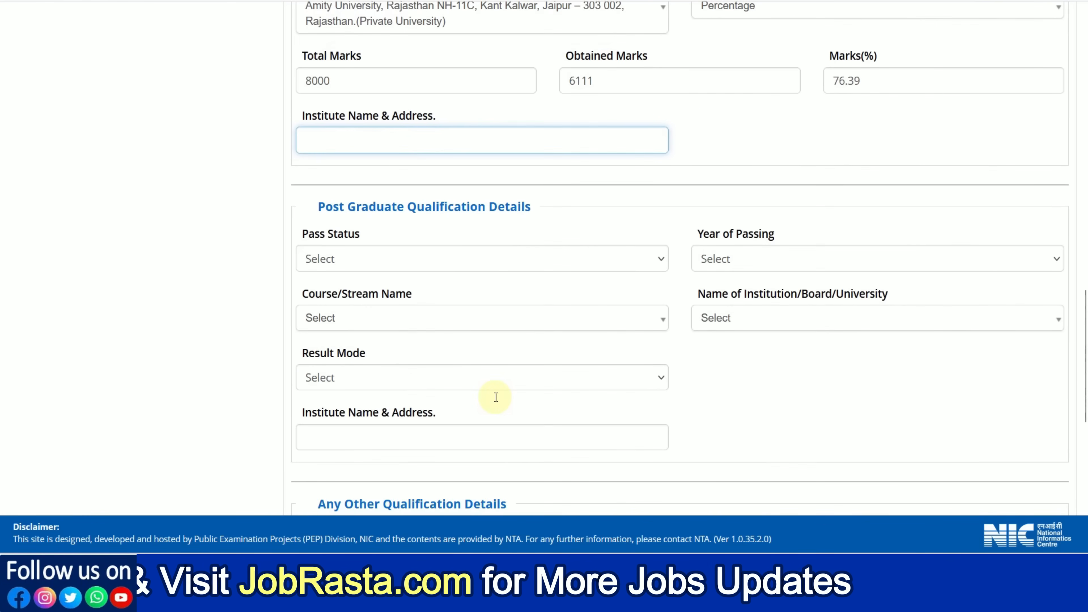
{"action": "left_click", "coordinate": [367, 266]}
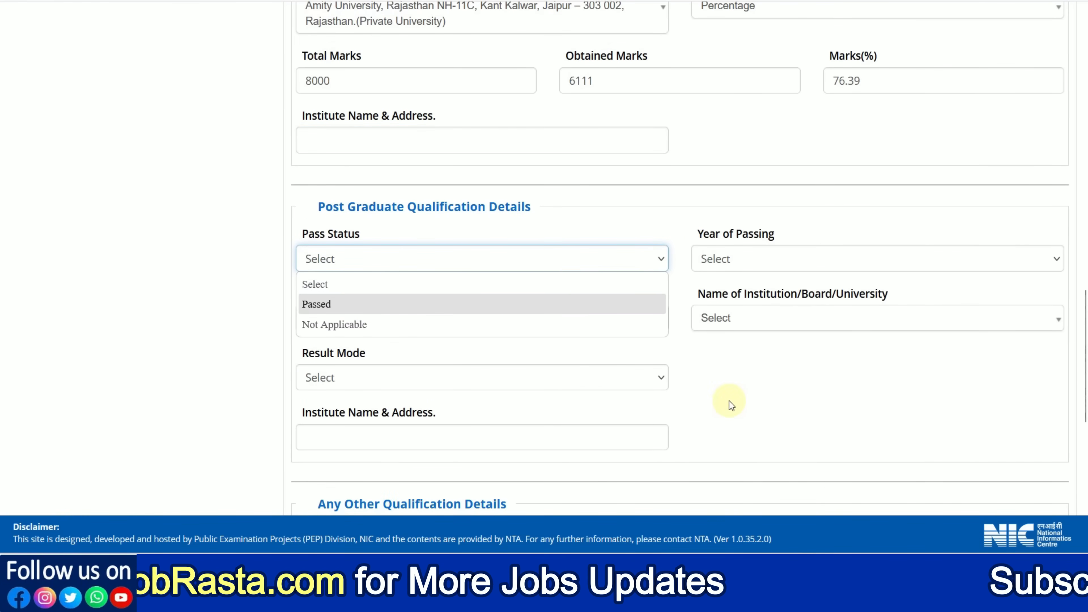
{"action": "left_click", "coordinate": [362, 325]}
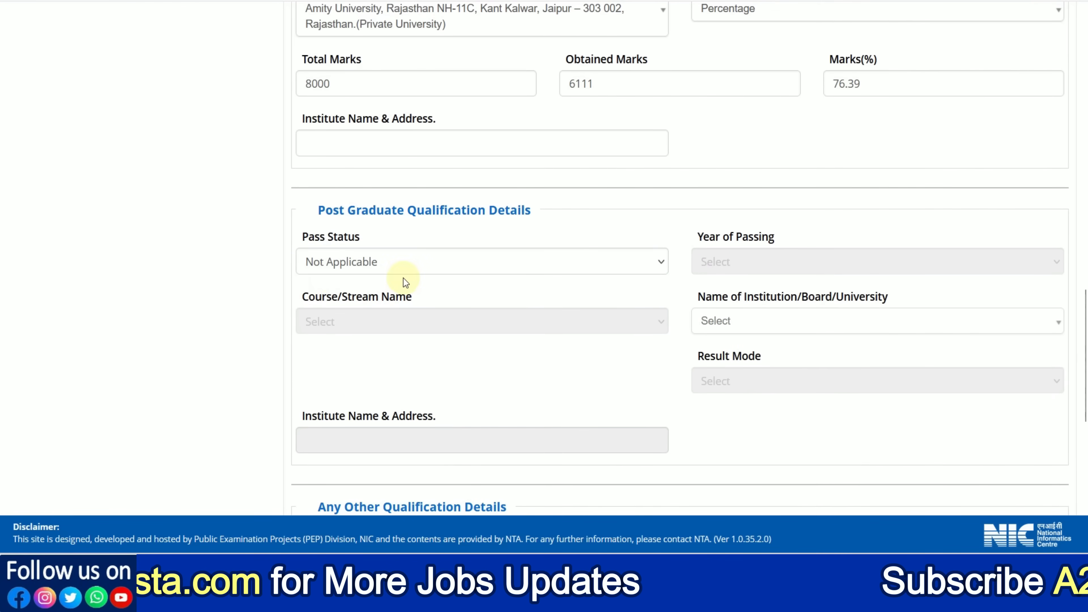
{"action": "scroll", "coordinate": [447, 312], "scroll_direction": "down", "scroll_amount": 6}
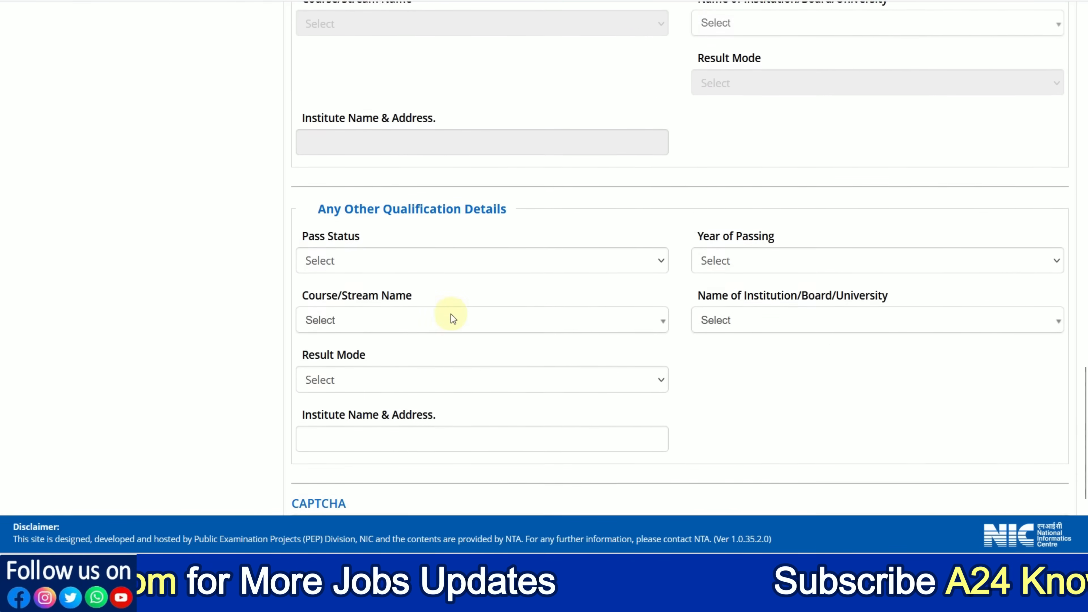
{"action": "left_click", "coordinate": [375, 225]}
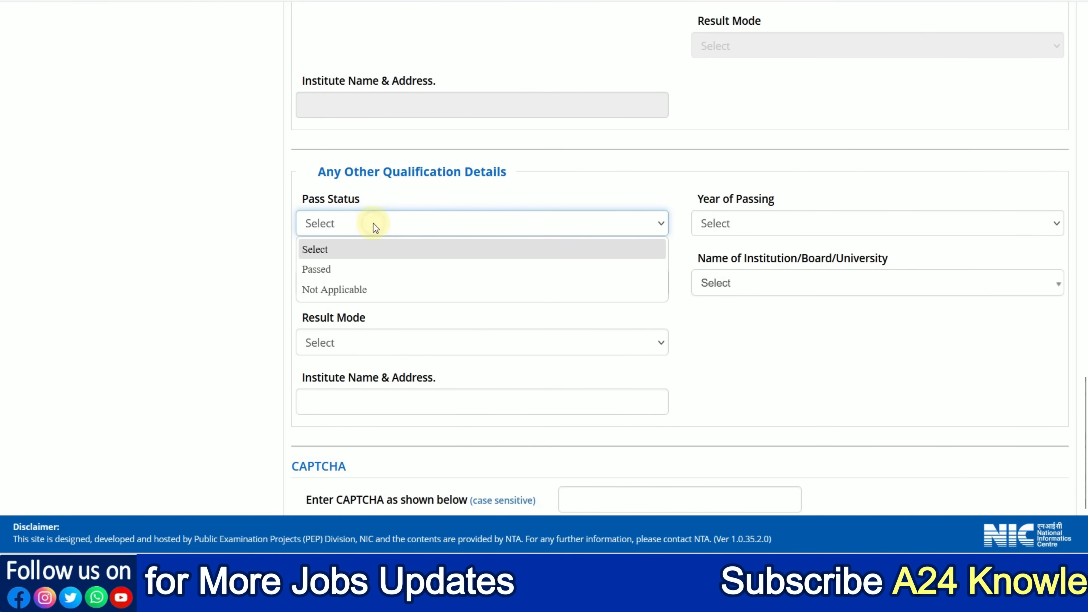
{"action": "left_click", "coordinate": [364, 291]}
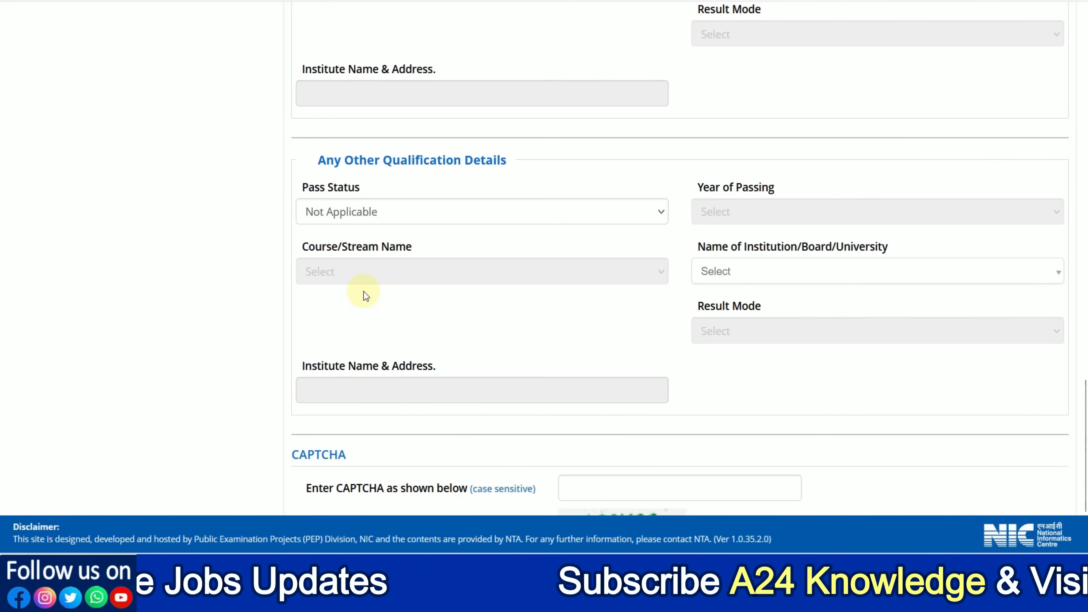
Step: Enter the CAPTCHA code for the Qualification Details and save the section
{"action": "scroll", "coordinate": [456, 318], "scroll_direction": "down", "scroll_amount": 3}
{"action": "left_click", "coordinate": [583, 359]}
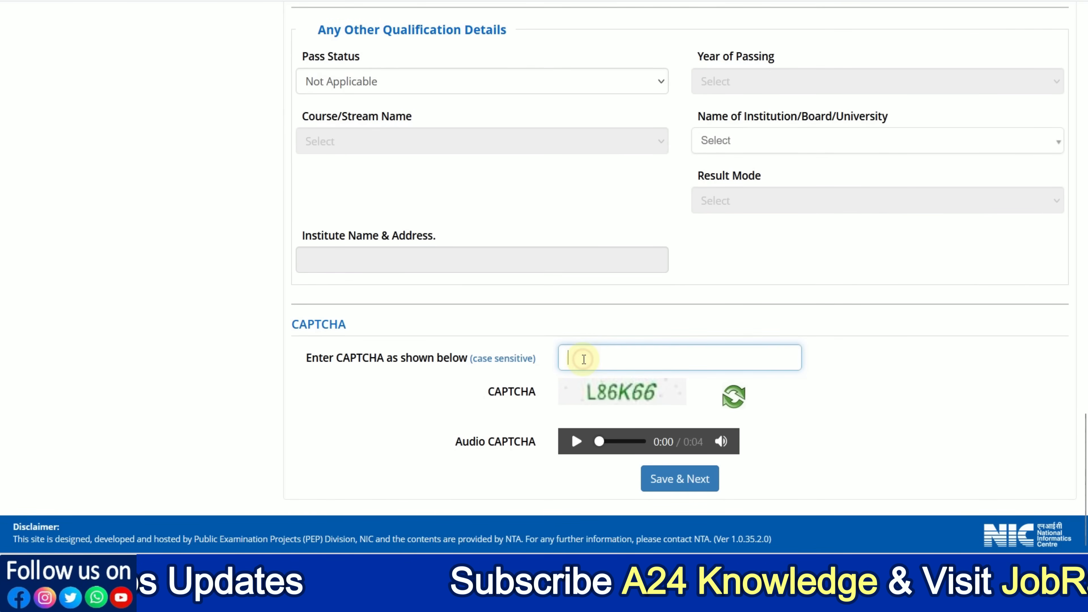
{"action": "left_click", "coordinate": [676, 491]}
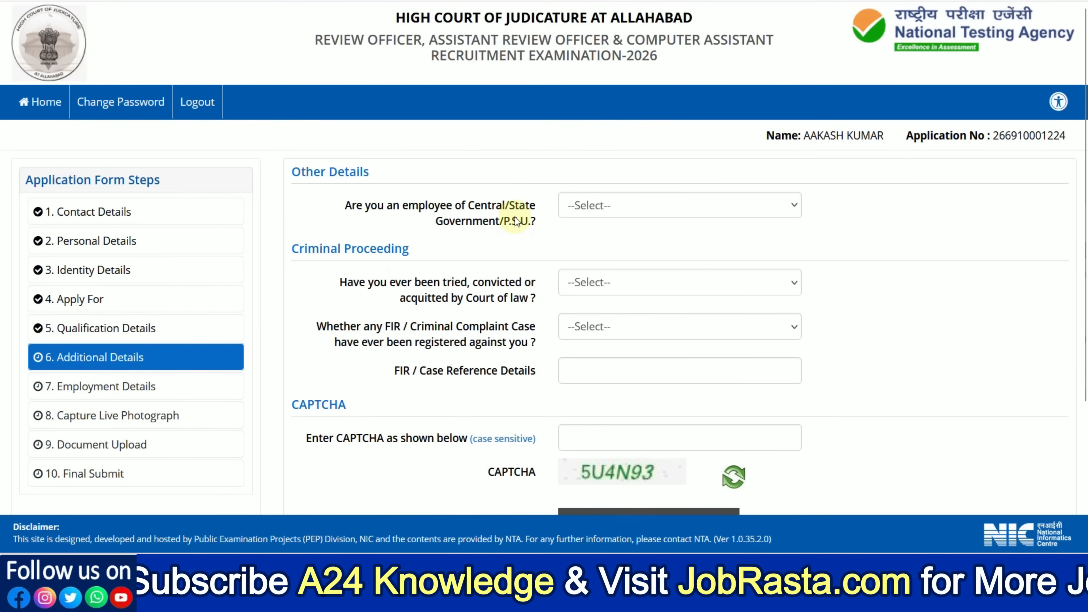
Step: Answer No to the Central/State Government or P.S.U. employment, court conviction and FIR/criminal complaint questions
{"action": "left_click", "coordinate": [591, 210]}
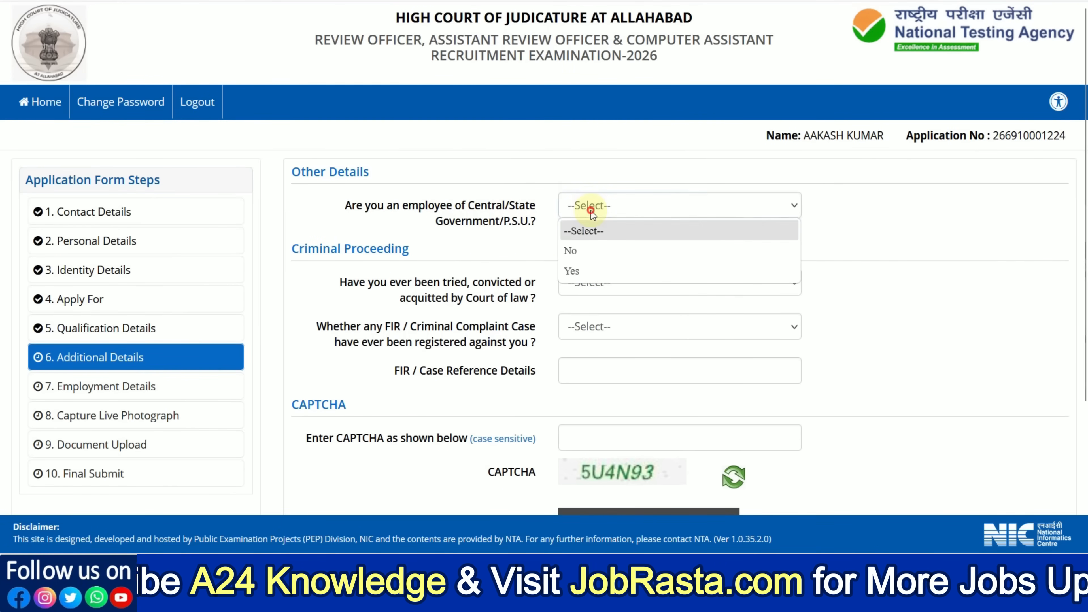
{"action": "left_click", "coordinate": [588, 251]}
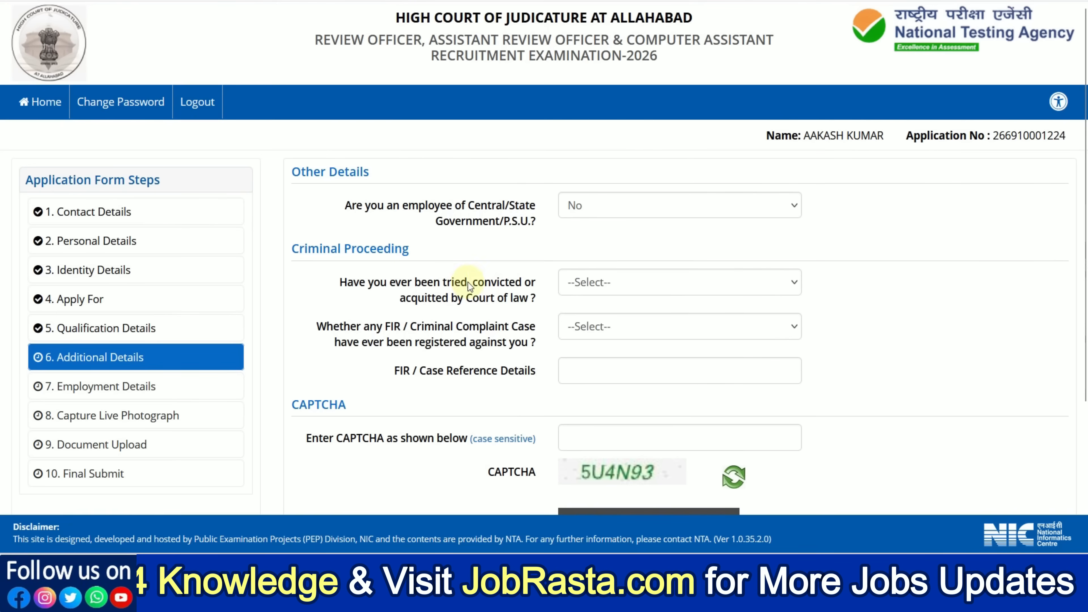
{"action": "left_click", "coordinate": [572, 290]}
{"action": "left_click", "coordinate": [575, 346]}
{"action": "left_click", "coordinate": [575, 330]}
{"action": "left_click", "coordinate": [572, 372]}
Step: Enter the CAPTCHA code for the Additional Details and submit the section
{"action": "scroll", "coordinate": [560, 341], "scroll_direction": "down", "scroll_amount": 2}
{"action": "scroll", "coordinate": [560, 341], "scroll_direction": "down", "scroll_amount": 2}
{"action": "left_click", "coordinate": [597, 235]}
{"action": "type", "text": "5U1"}
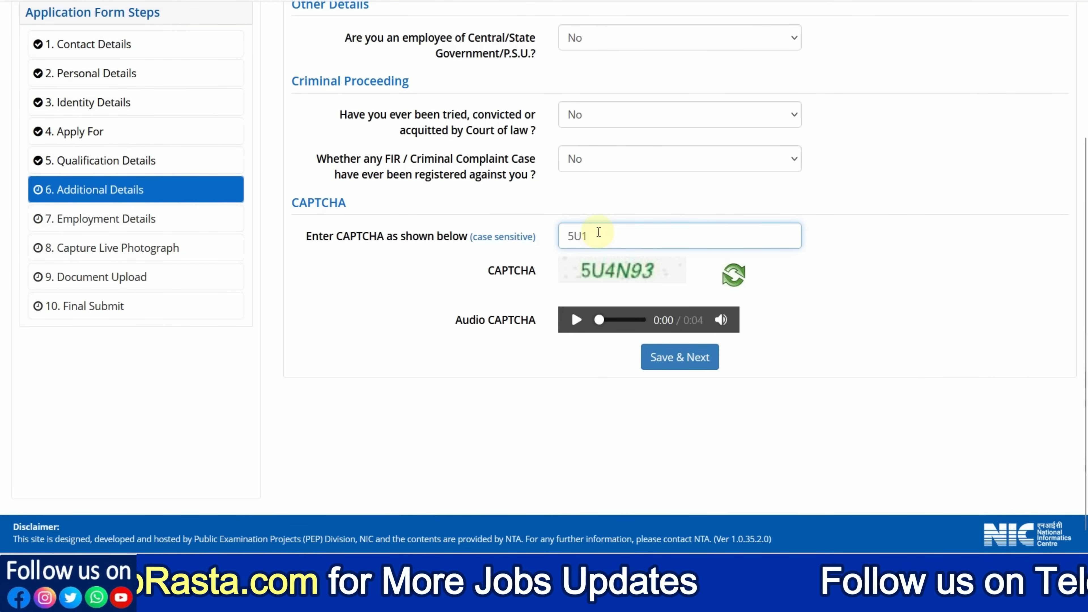
{"action": "key", "text": "BackSpace"}
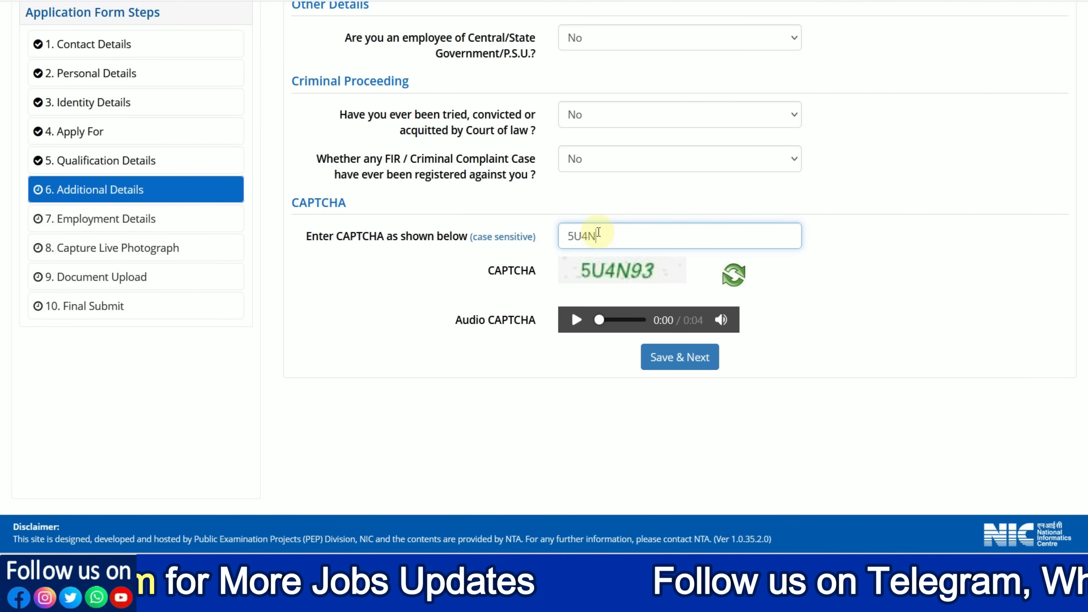
{"action": "left_click", "coordinate": [659, 358]}
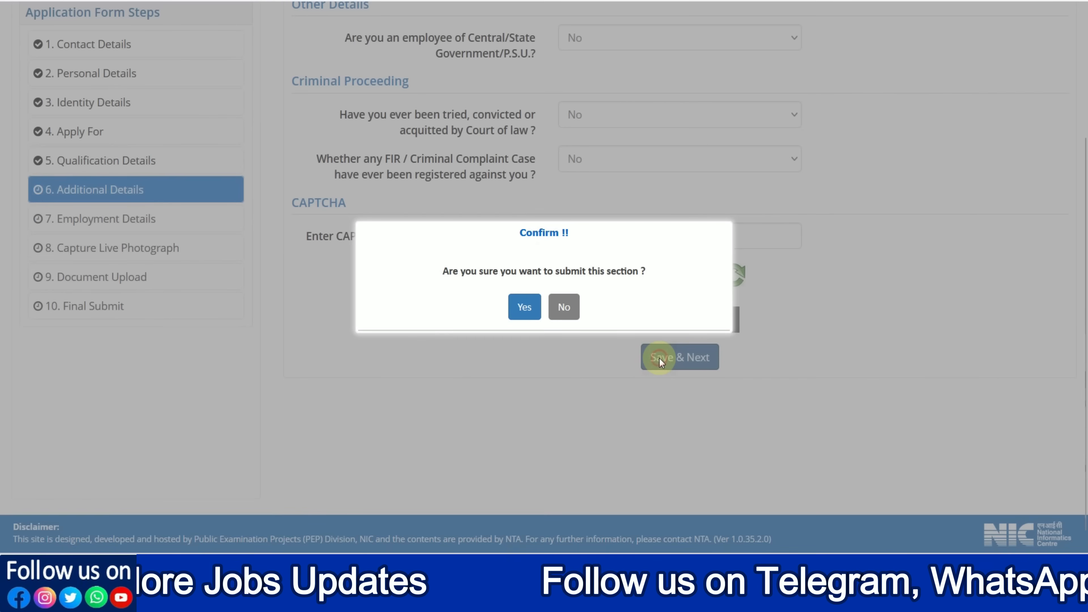
{"action": "left_click", "coordinate": [521, 306]}
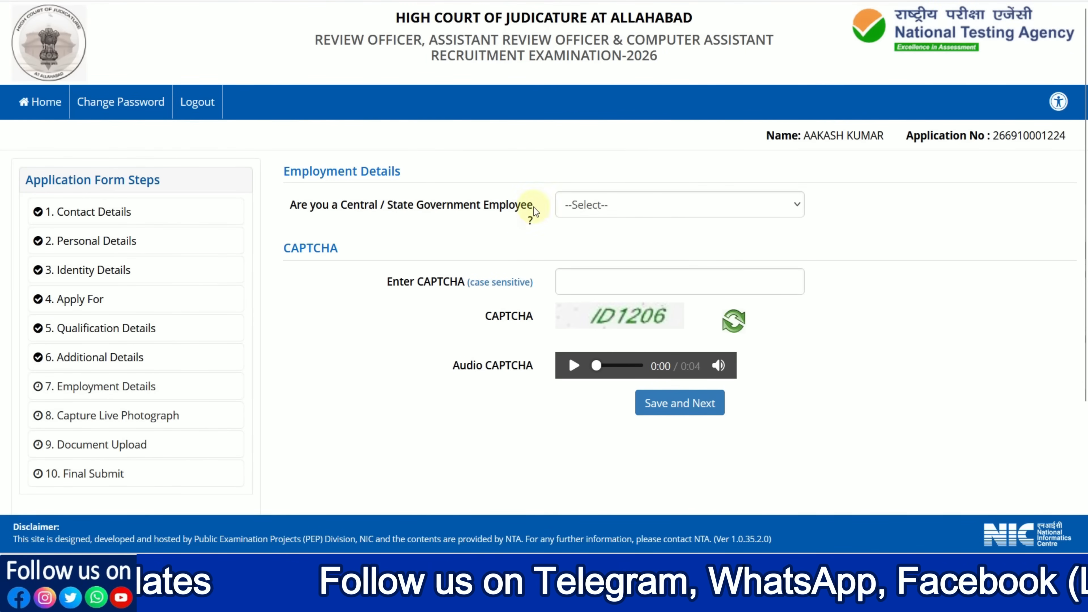
Step: Answer No to the Central/State Government employee question, enter the CAPTCHA code and submit the Employment Details section
{"action": "left_click", "coordinate": [600, 212]}
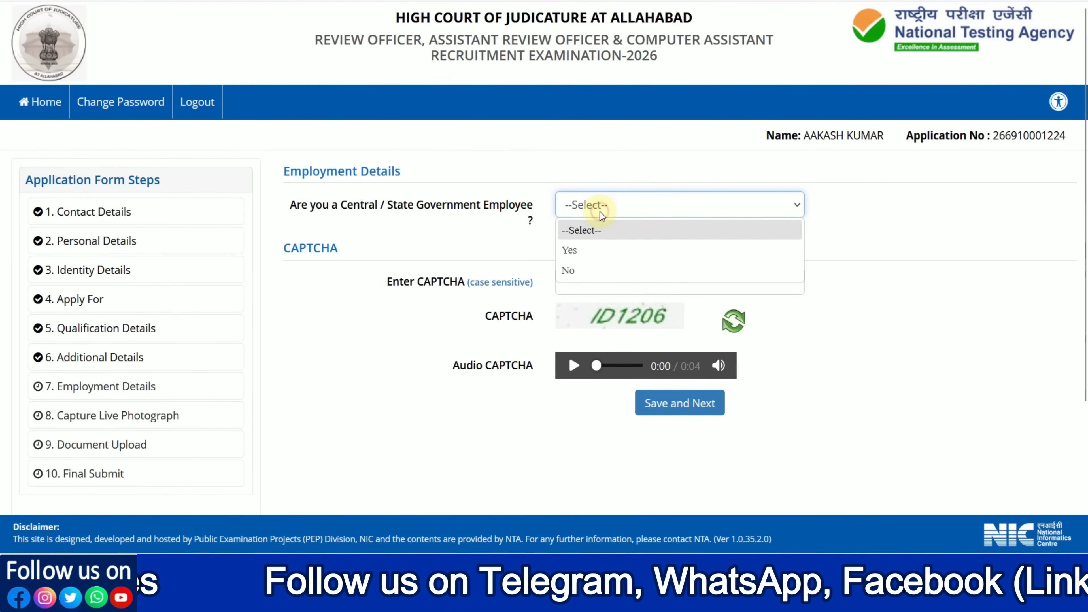
{"action": "left_click", "coordinate": [579, 270]}
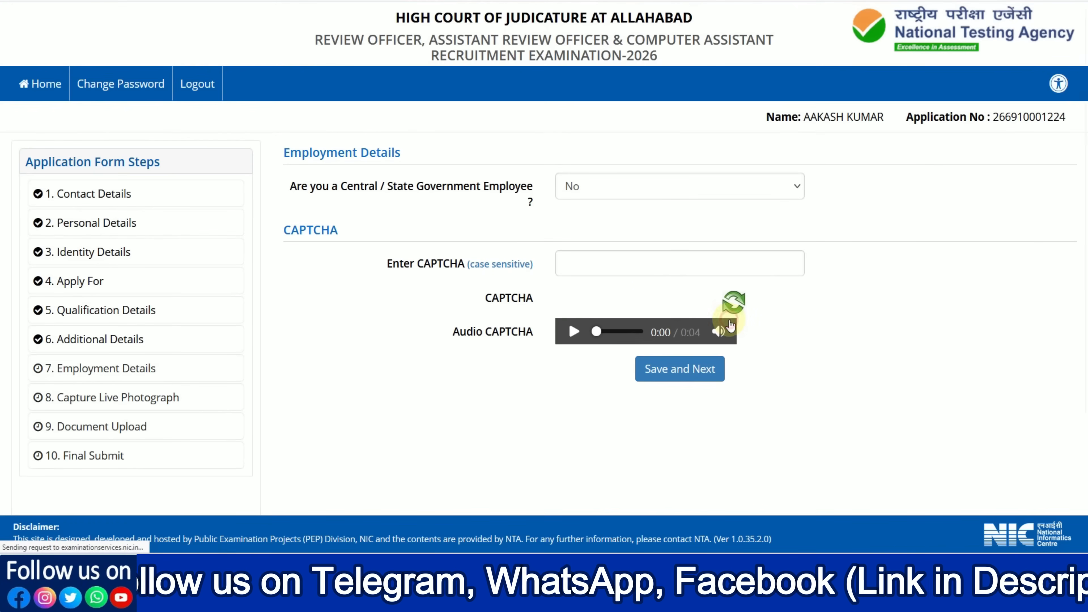
{"action": "left_click", "coordinate": [599, 275]}
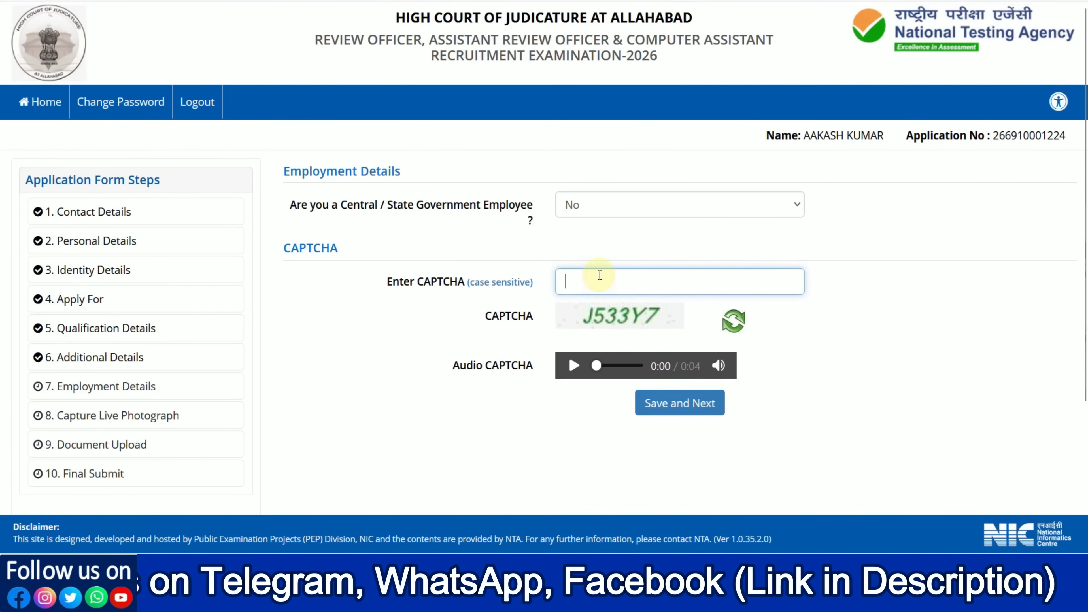
{"action": "type", "text": "J533"}
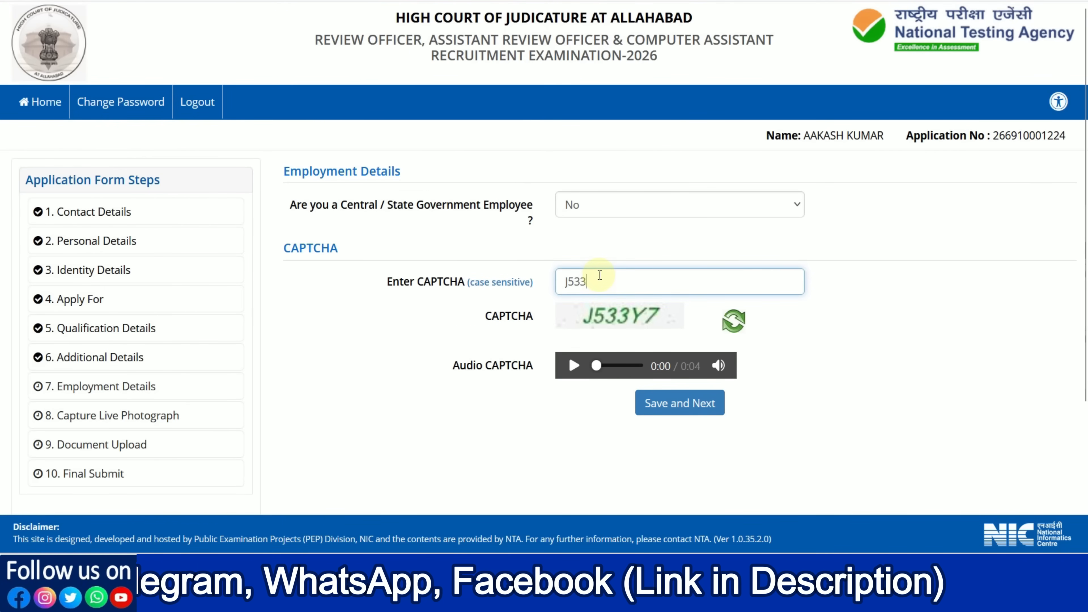
{"action": "type", "text": "Y7"}
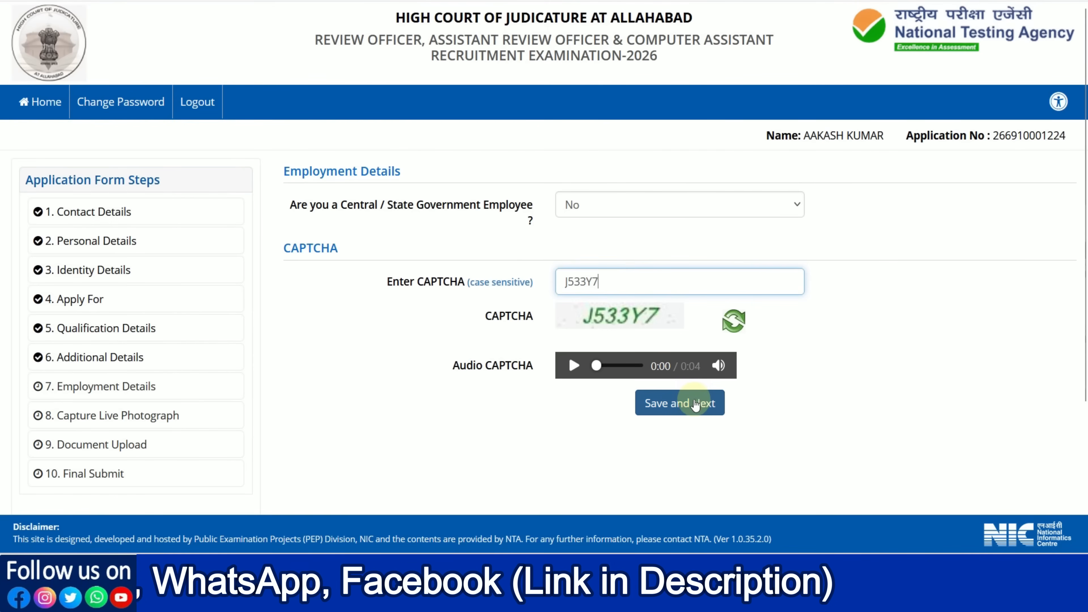
{"action": "left_click", "coordinate": [681, 407]}
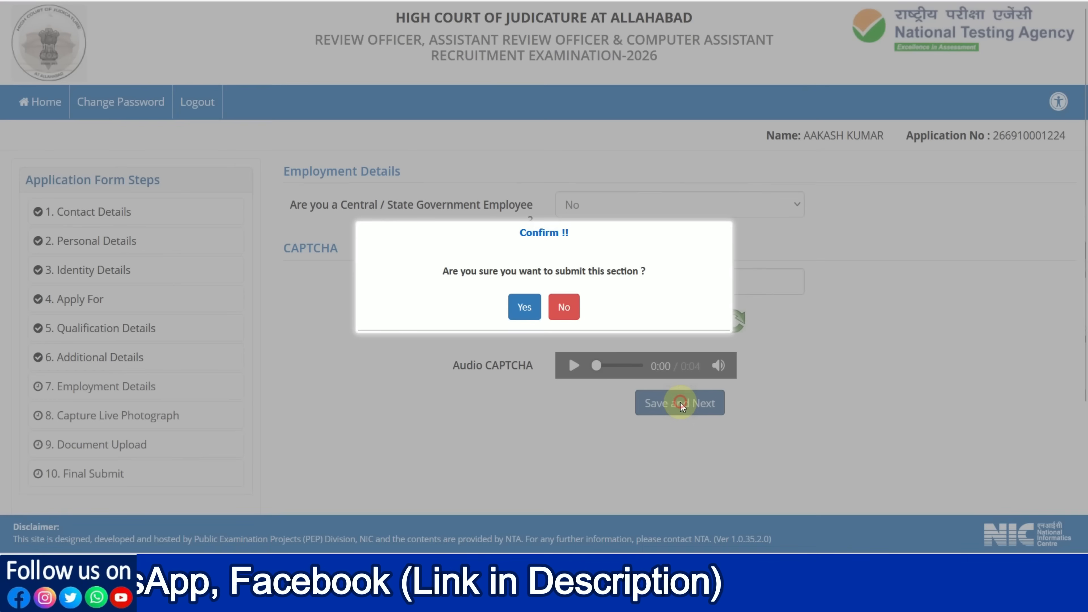
{"action": "left_click", "coordinate": [525, 308]}
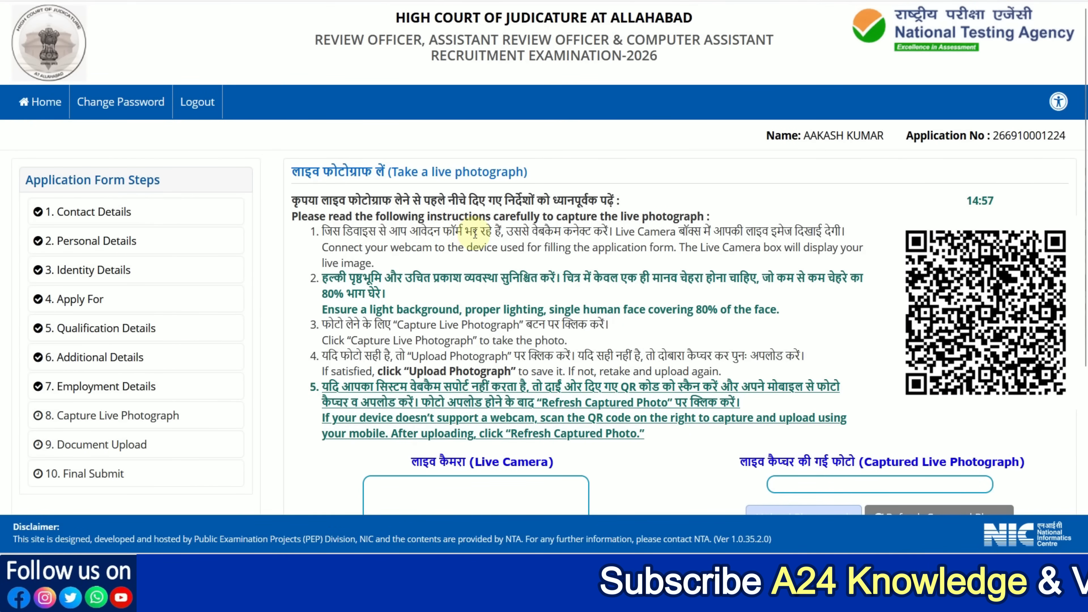
Step: Capture the applicant's live photograph, refresh the captured photo and save the live photograph section
{"action": "scroll", "coordinate": [473, 236], "scroll_direction": "down", "scroll_amount": 2}
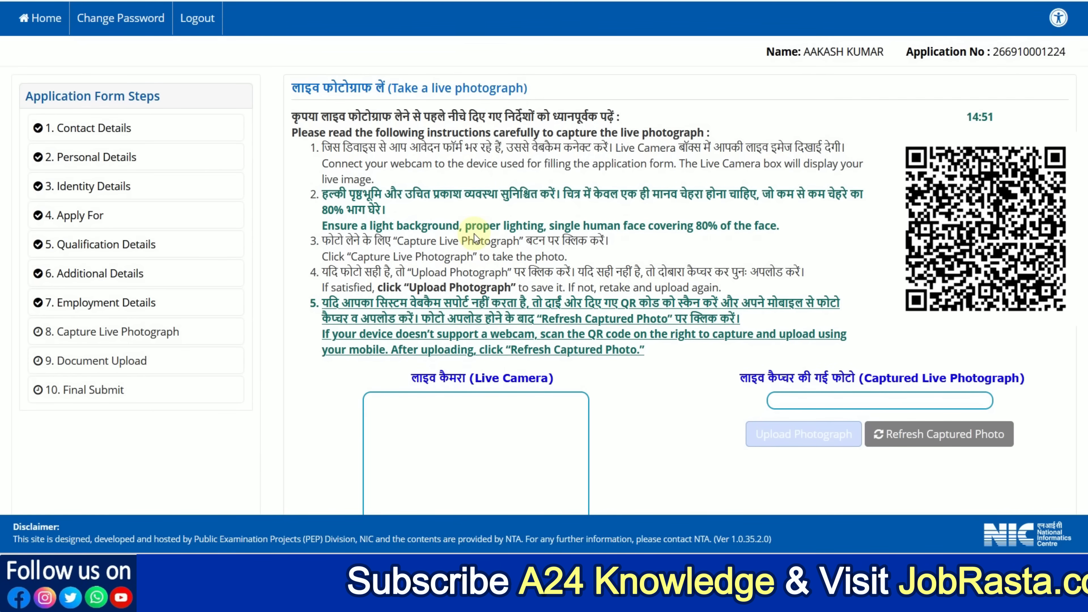
{"action": "scroll", "coordinate": [519, 238], "scroll_direction": "down", "scroll_amount": 2}
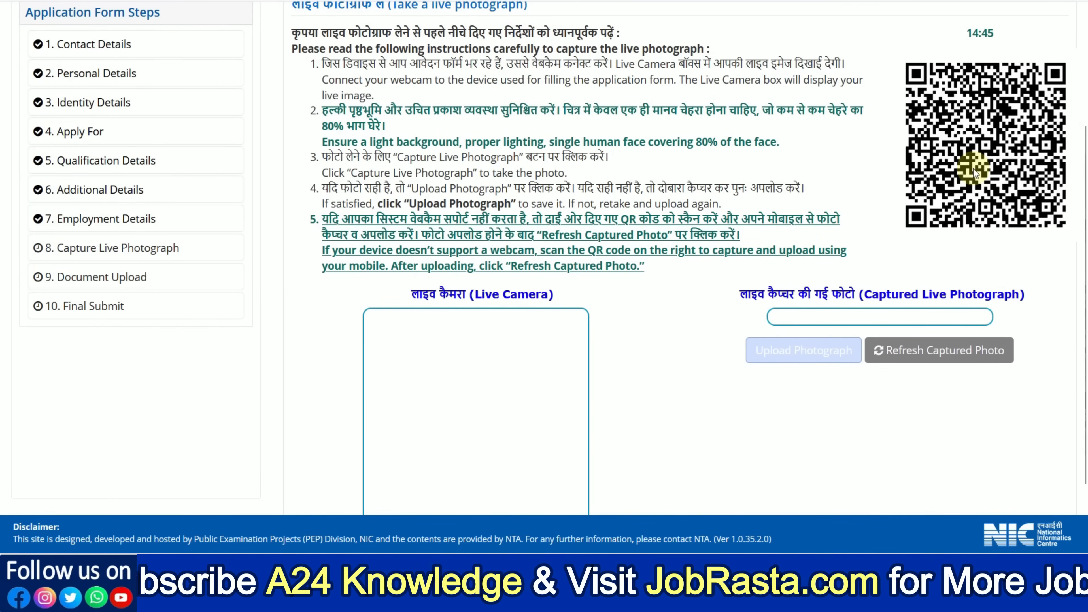
{"action": "scroll", "coordinate": [513, 270], "scroll_direction": "down", "scroll_amount": 2}
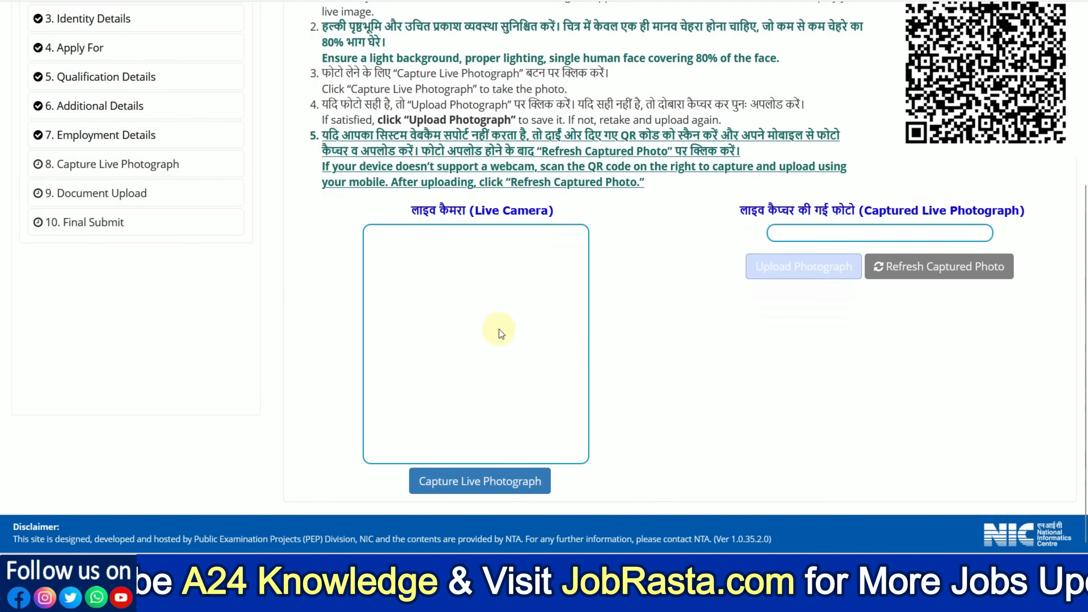
{"action": "left_click", "coordinate": [463, 488]}
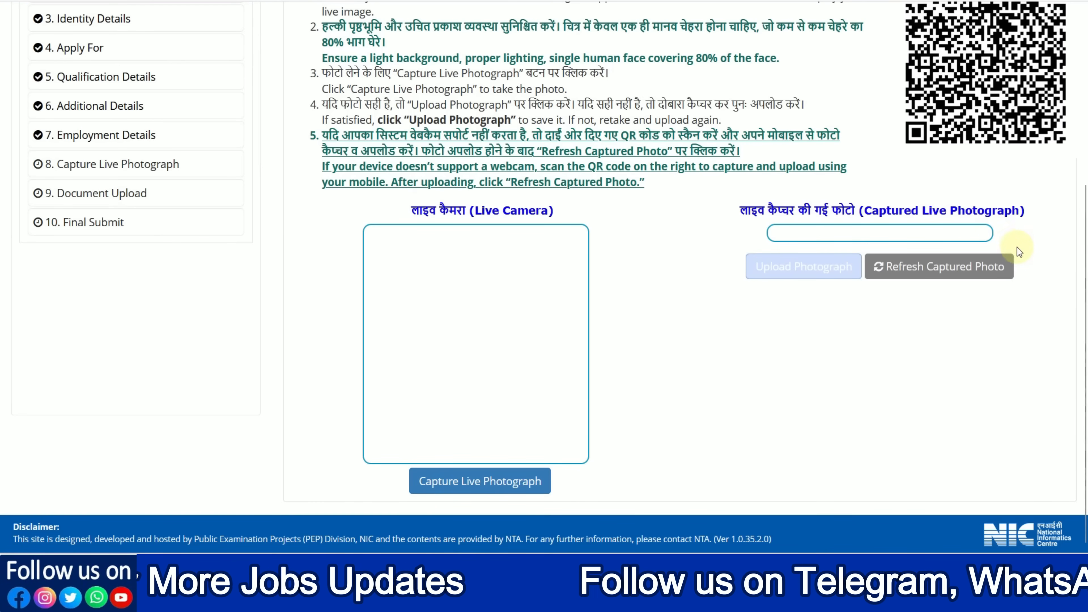
{"action": "left_click", "coordinate": [923, 277]}
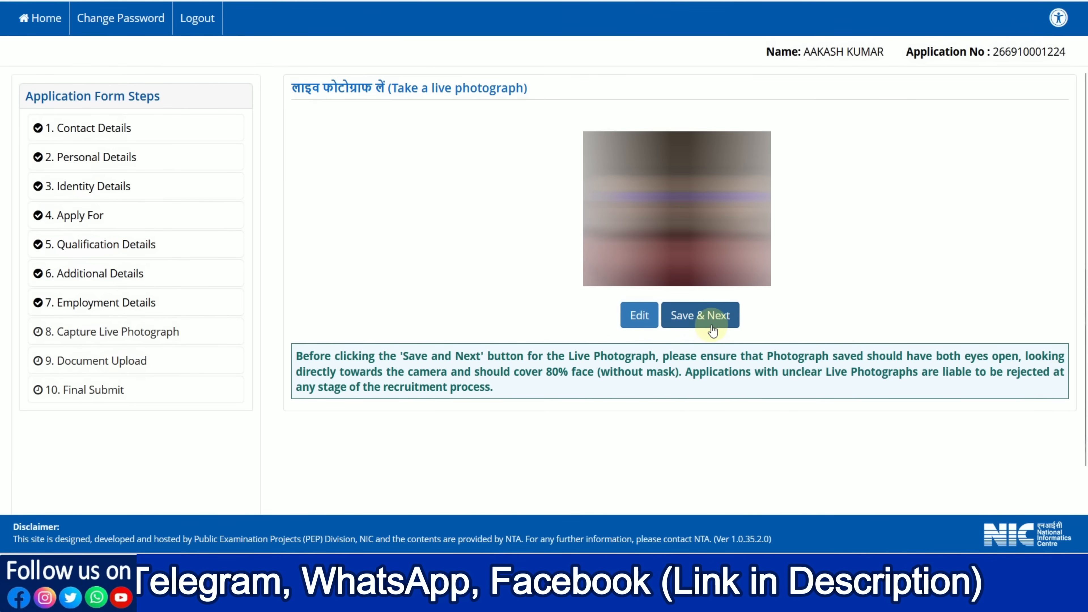
{"action": "left_click", "coordinate": [705, 314]}
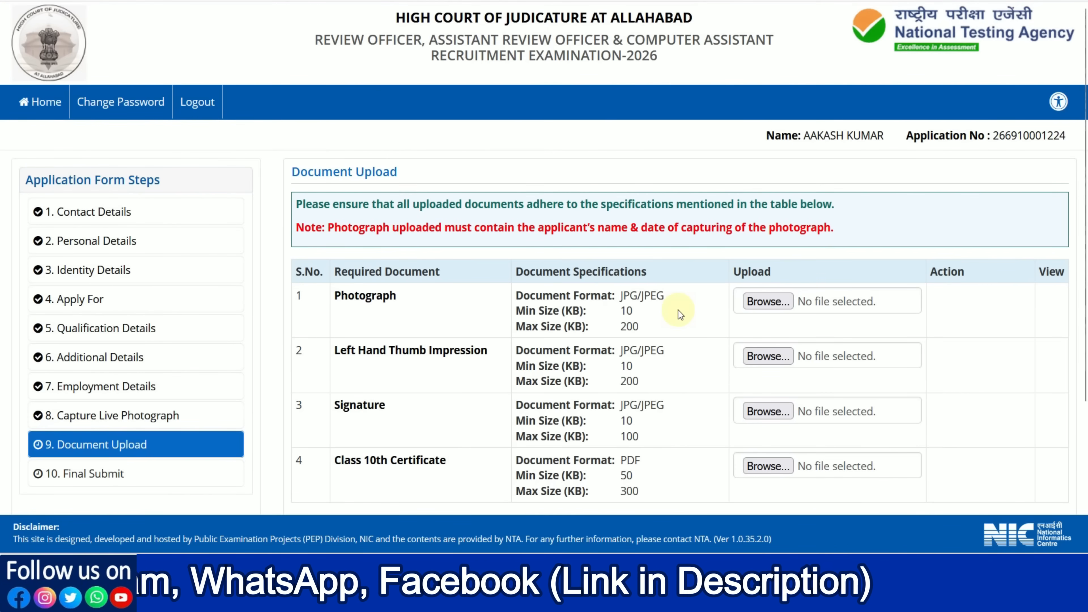
Step: Check the document specifications and save the Document Upload section for the photograph, left hand thumb impression, signature and Class 10th certificate
{"action": "scroll", "coordinate": [678, 309], "scroll_direction": "down", "scroll_amount": 2}
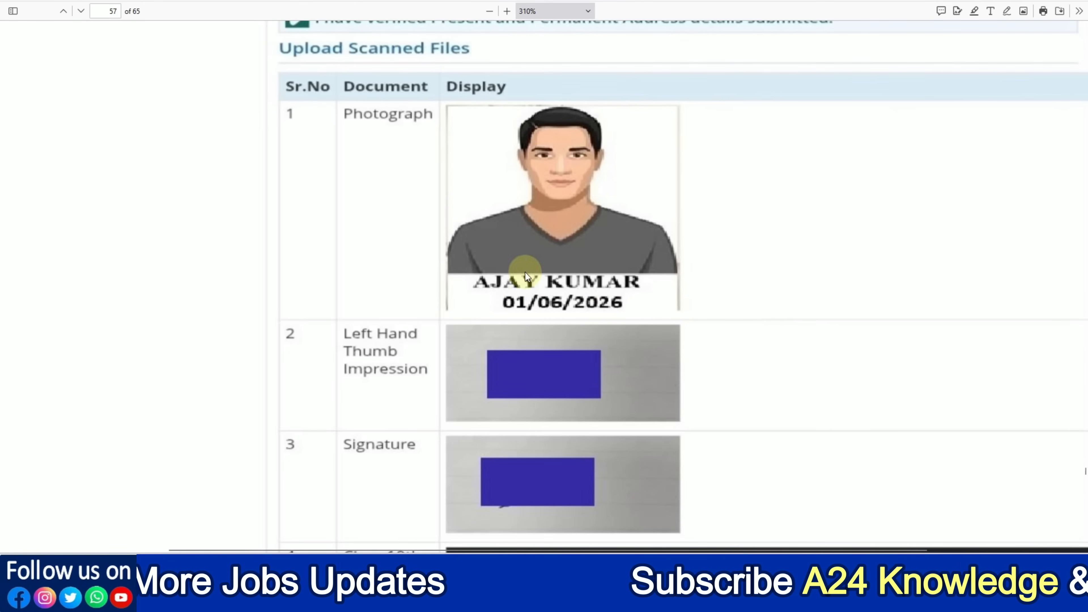
{"action": "scroll", "coordinate": [653, 280], "scroll_direction": "down", "scroll_amount": 3}
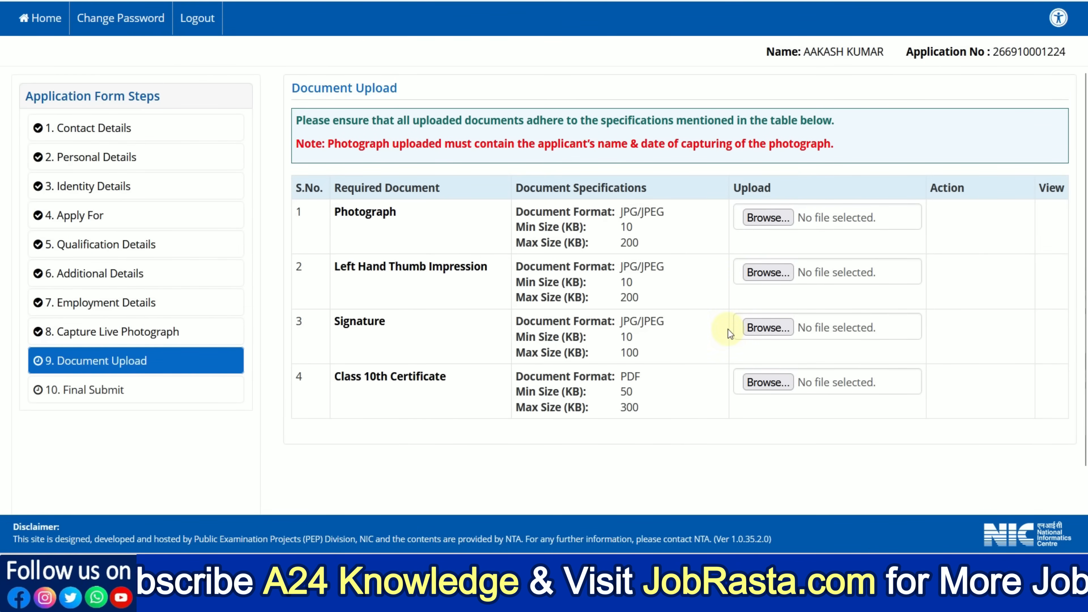
{"action": "left_click_drag", "start_coordinate": [620, 376], "coordinate": [636, 377]}
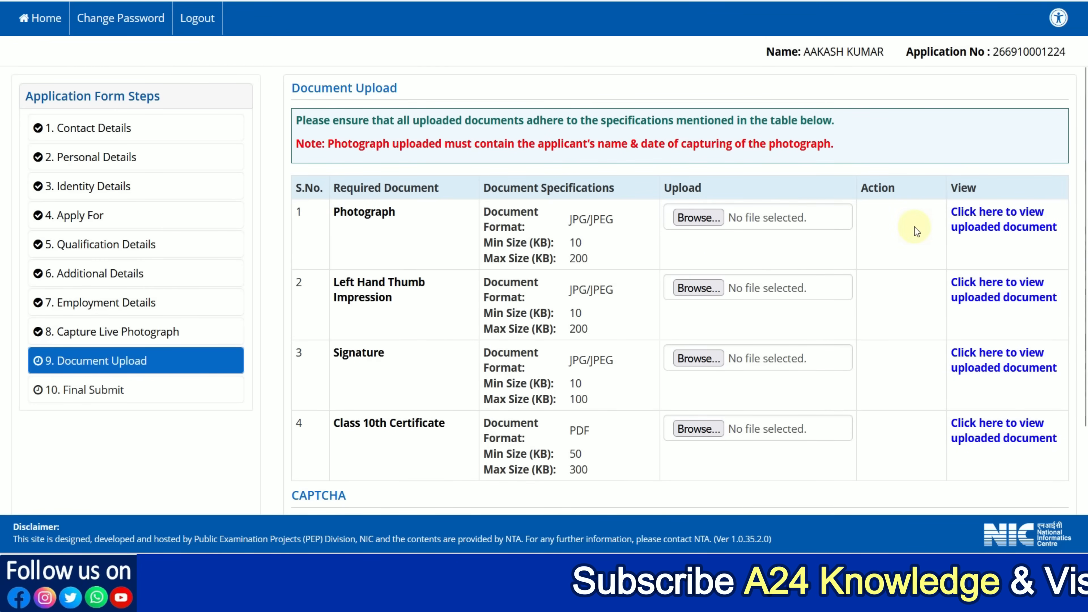
{"action": "scroll", "coordinate": [917, 232], "scroll_direction": "down", "scroll_amount": 2}
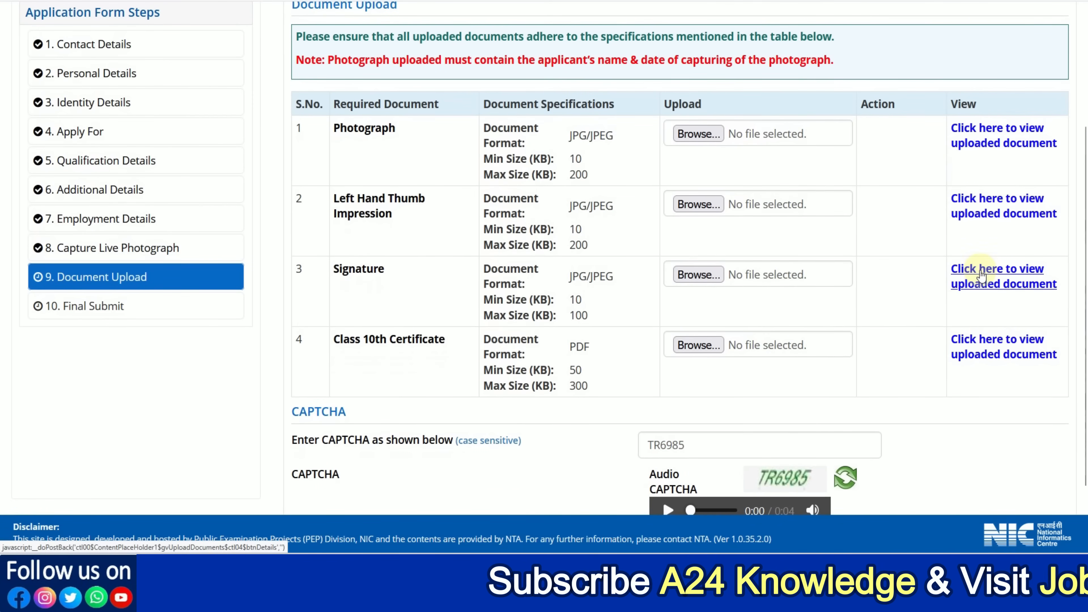
{"action": "scroll", "coordinate": [875, 252], "scroll_direction": "down", "scroll_amount": 2}
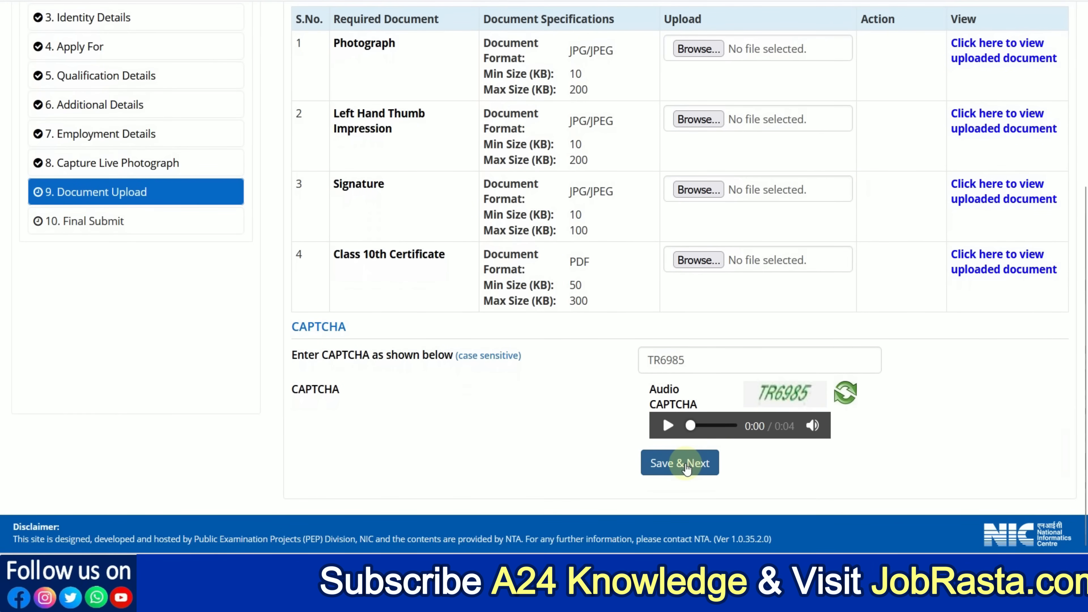
{"action": "left_click", "coordinate": [685, 467]}
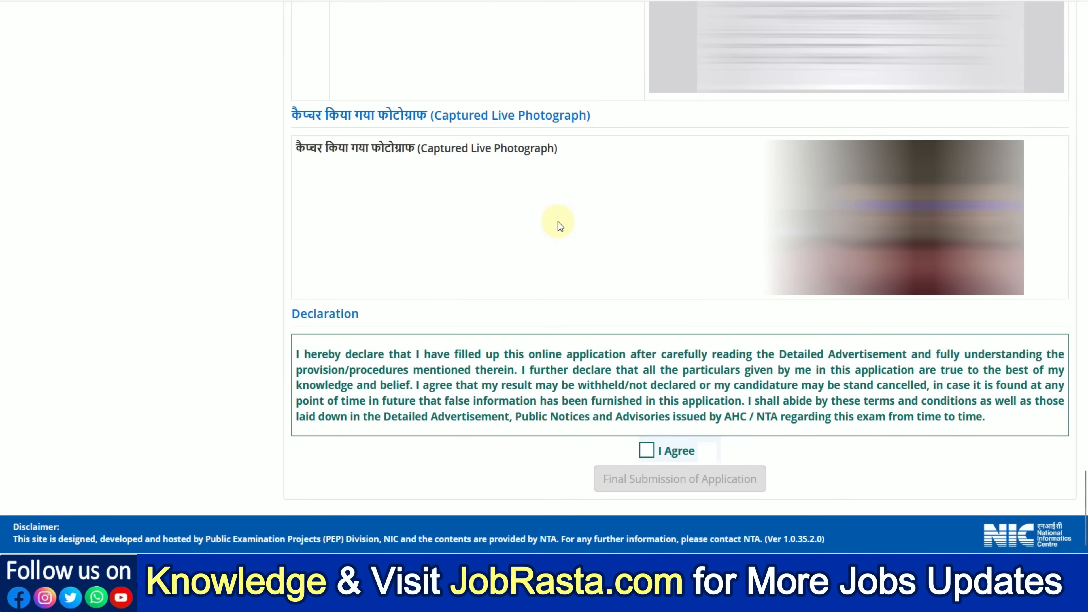
Step: Agree to the declaration and make the final submission of the application
{"action": "left_click", "coordinate": [645, 448]}
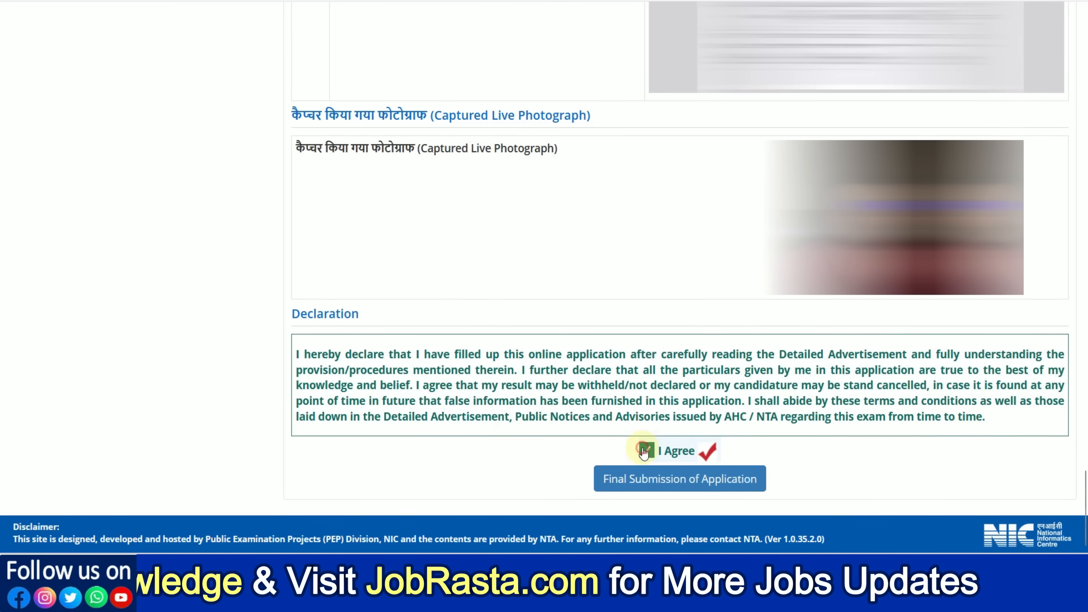
{"action": "left_click", "coordinate": [661, 480]}
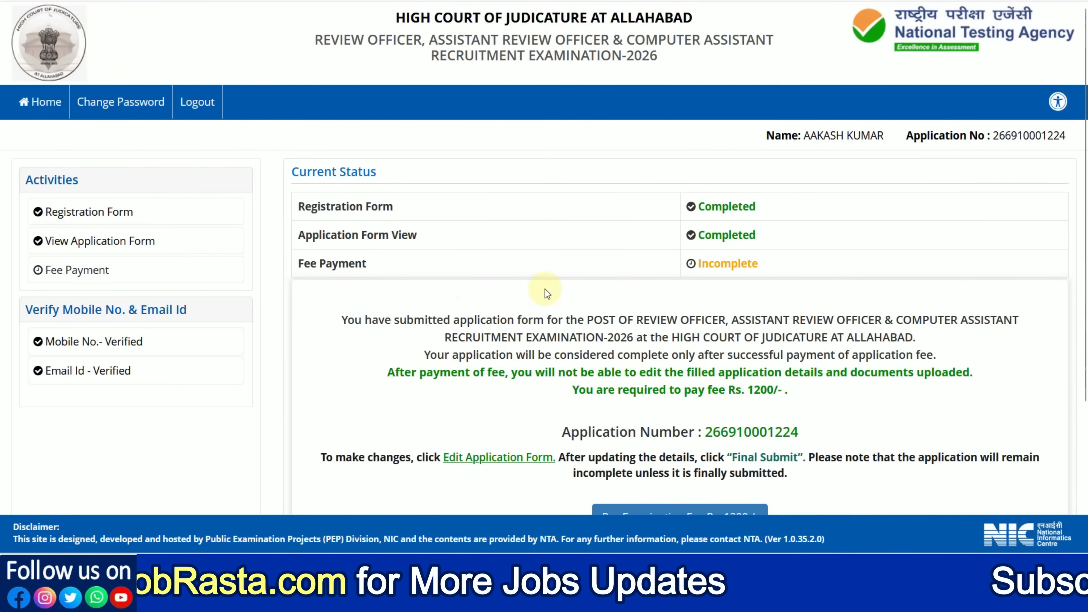
Step: Start the Rs. 1200 examination fee payment with Online Payment as the mode and proceed to the payment gateway
{"action": "scroll", "coordinate": [544, 290], "scroll_direction": "down", "scroll_amount": 2}
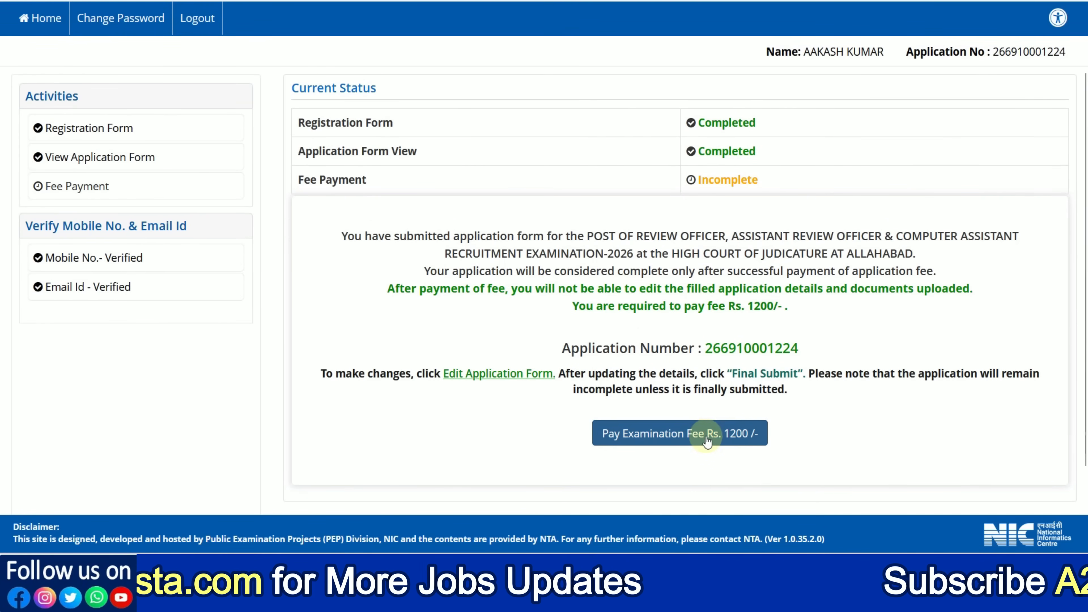
{"action": "left_click", "coordinate": [692, 438]}
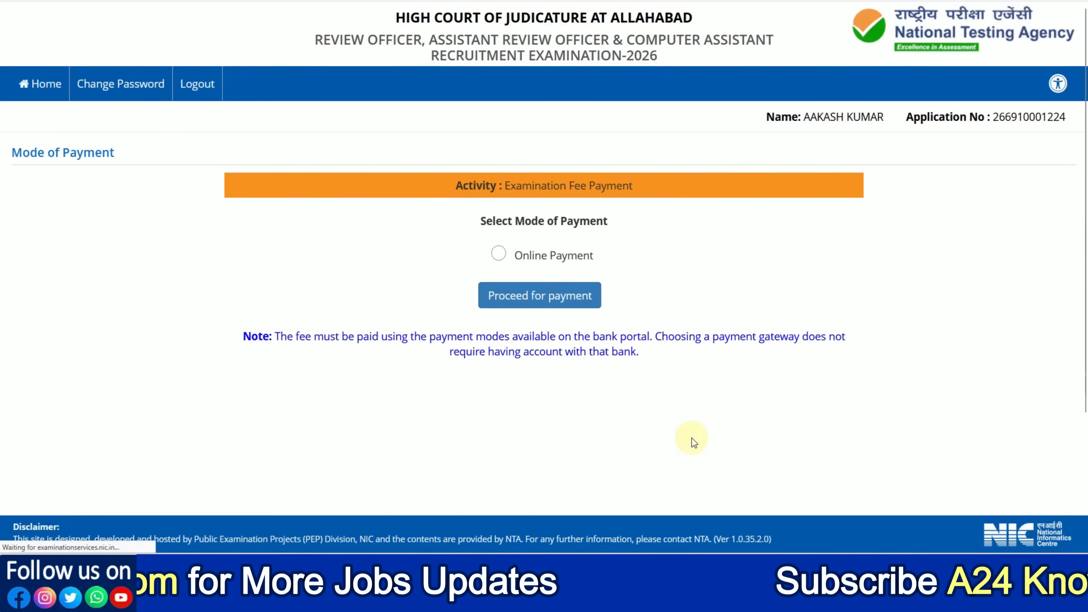
{"action": "left_click", "coordinate": [498, 270]}
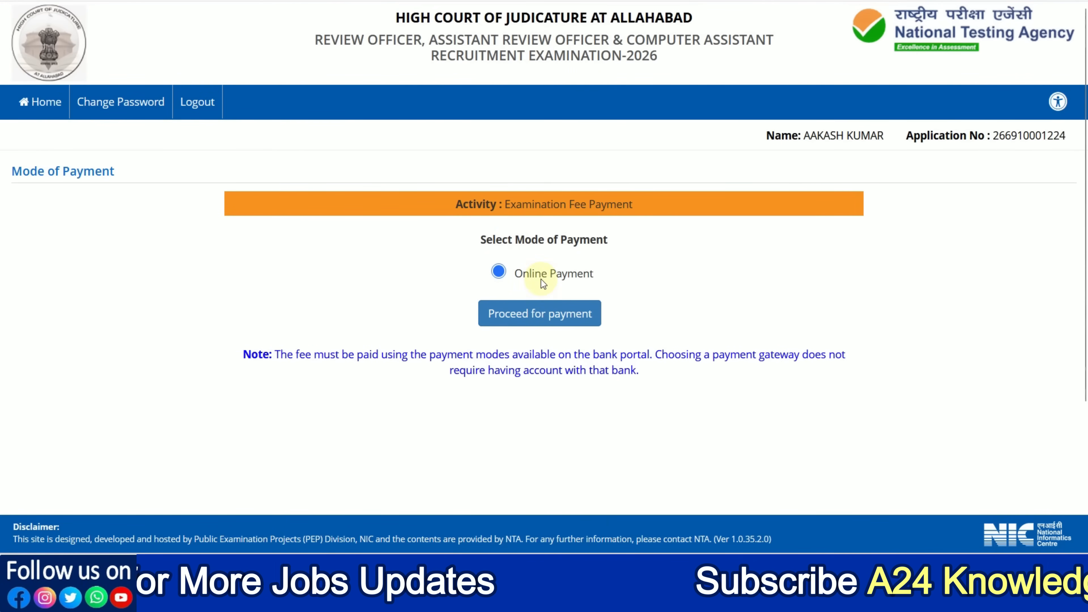
{"action": "left_click", "coordinate": [543, 315]}
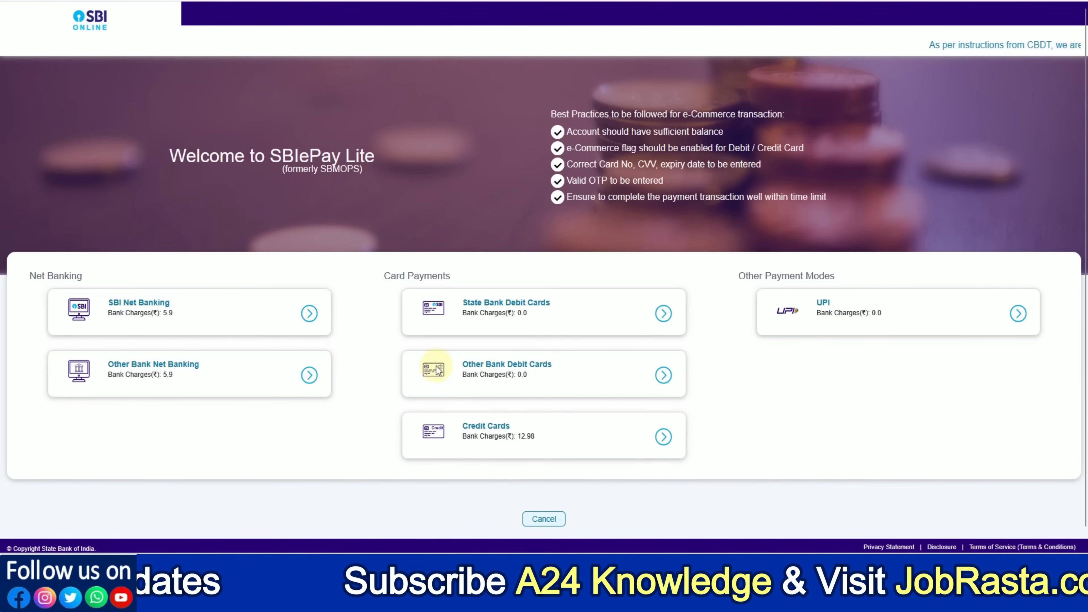
Step: Choose UPI as the payment mode, collapse the optional GSTIN form and submit the payment details
{"action": "left_click", "coordinate": [862, 321]}
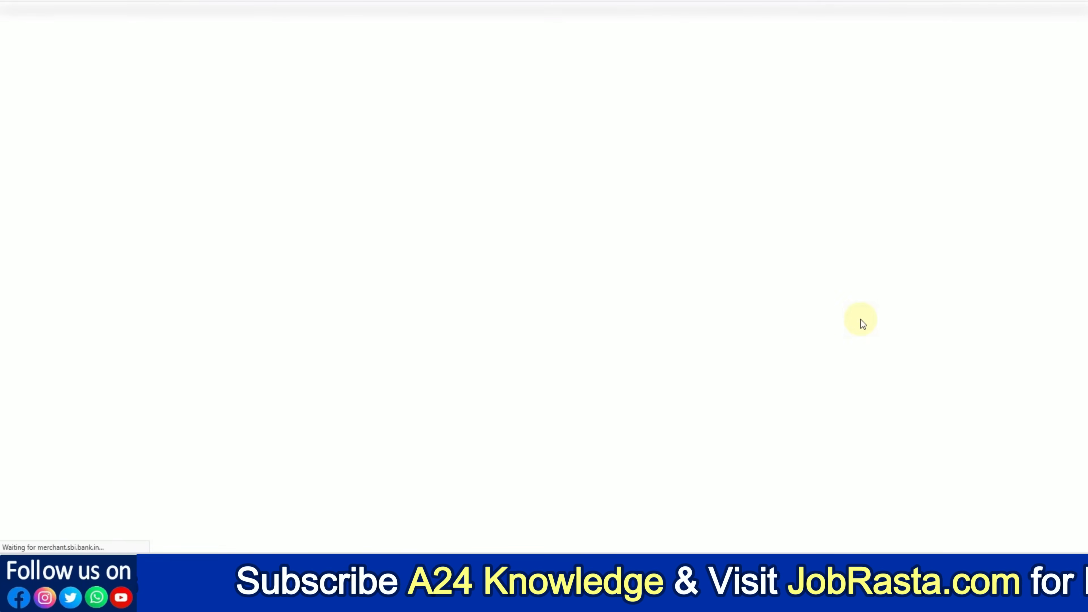
{"action": "left_click", "coordinate": [493, 337]}
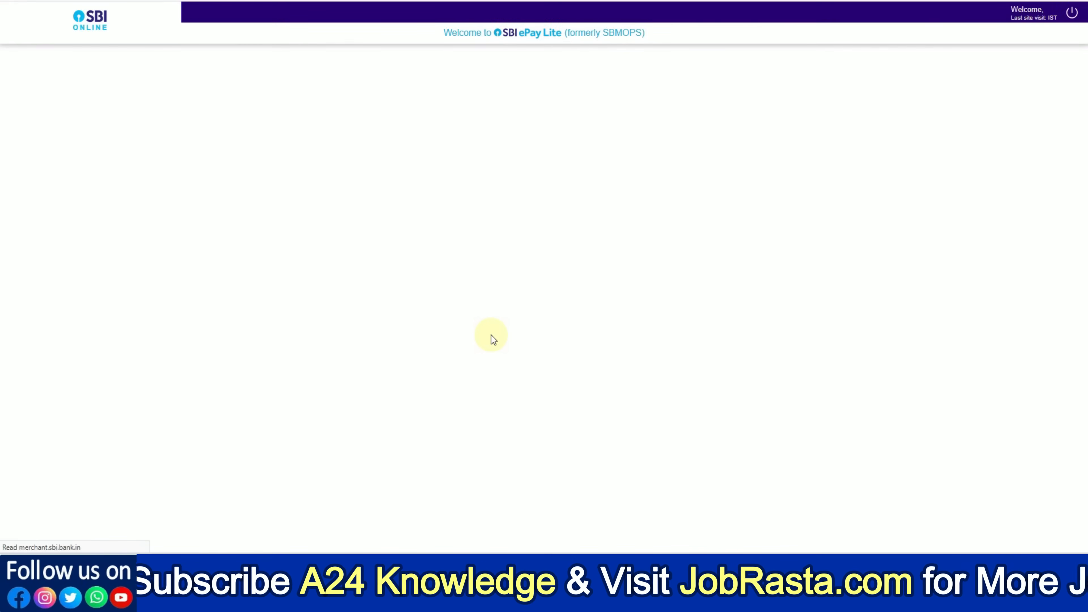
{"action": "scroll", "coordinate": [428, 321], "scroll_direction": "down", "scroll_amount": 2}
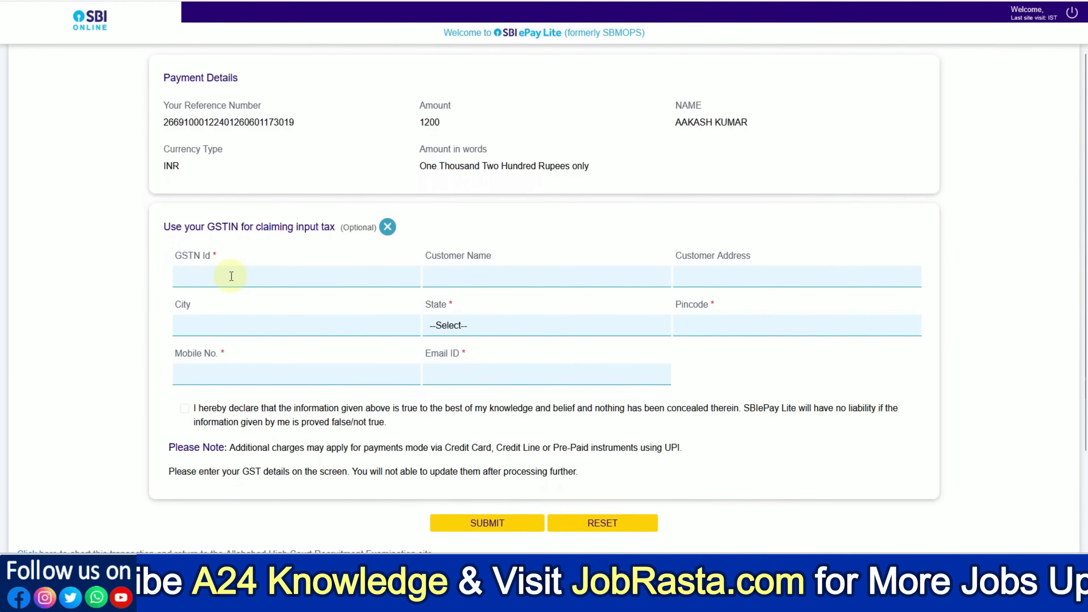
{"action": "left_click", "coordinate": [387, 229]}
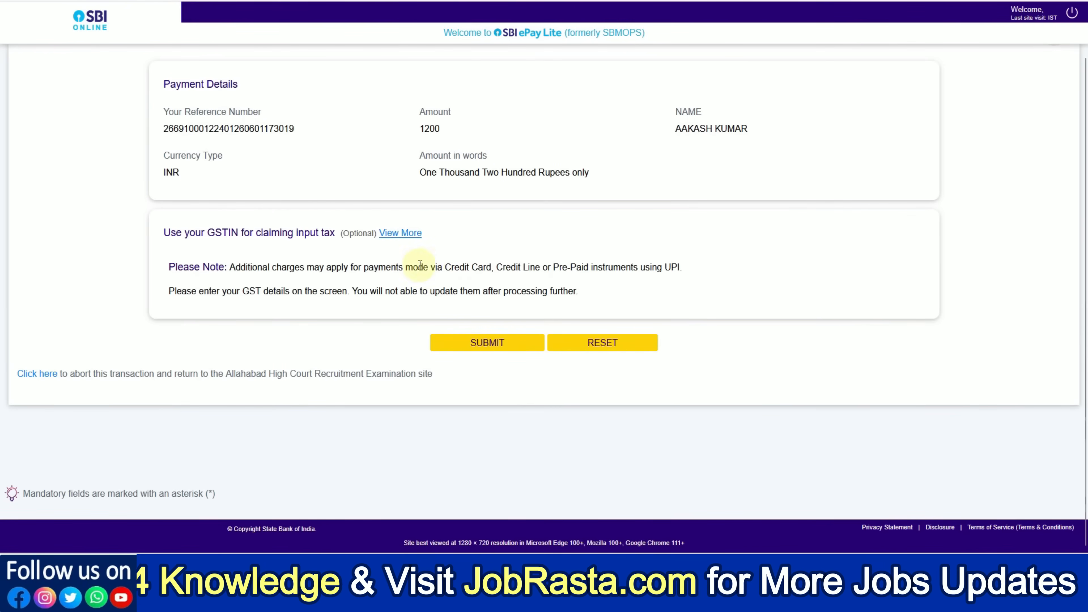
{"action": "left_click", "coordinate": [498, 347]}
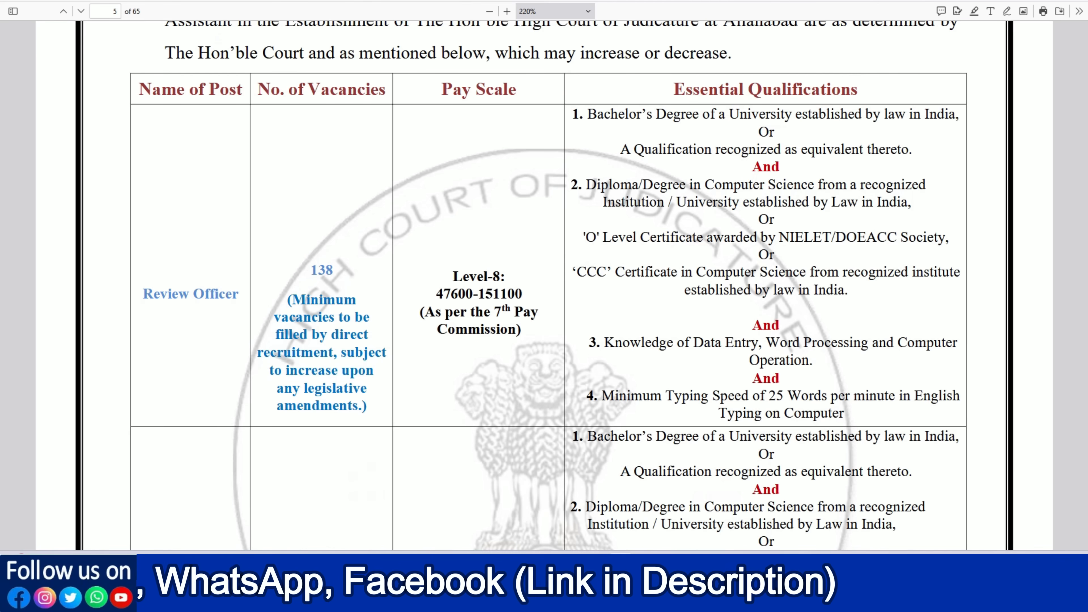
Step: Examine the Chapter-2 Vacancies section of the recruitment notification PDF from its beginning
{"action": "scroll", "coordinate": [519, 141], "scroll_direction": "up", "scroll_amount": 3}
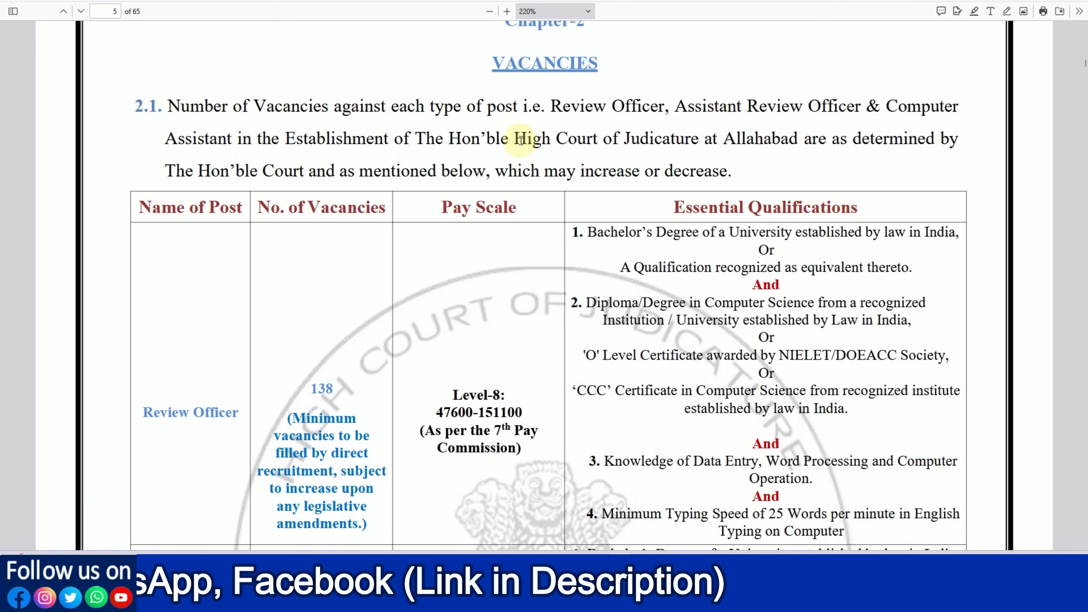
{"action": "scroll", "coordinate": [521, 139], "scroll_direction": "up", "scroll_amount": 2}
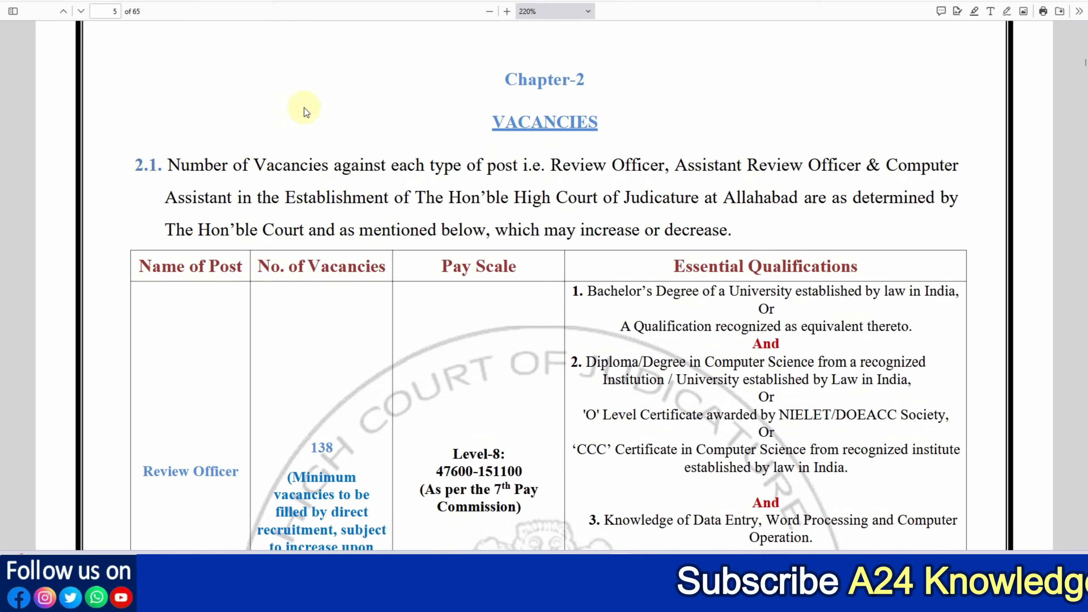